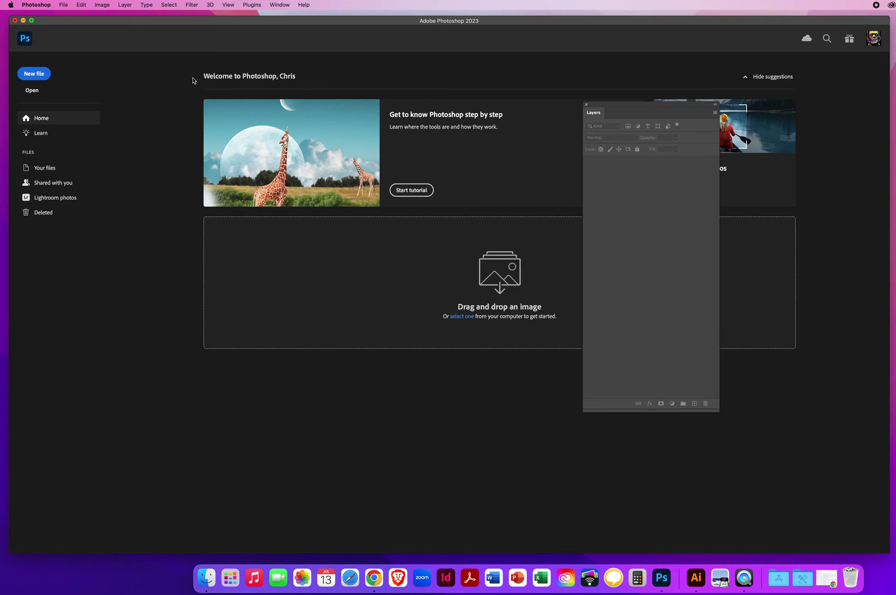
Open 1 Straight Paths.jpg from Desktop > PS DEMOS > PS - CHAPTER 10 > 10.1
{"action": "left_click", "coordinate": [66, 7]}
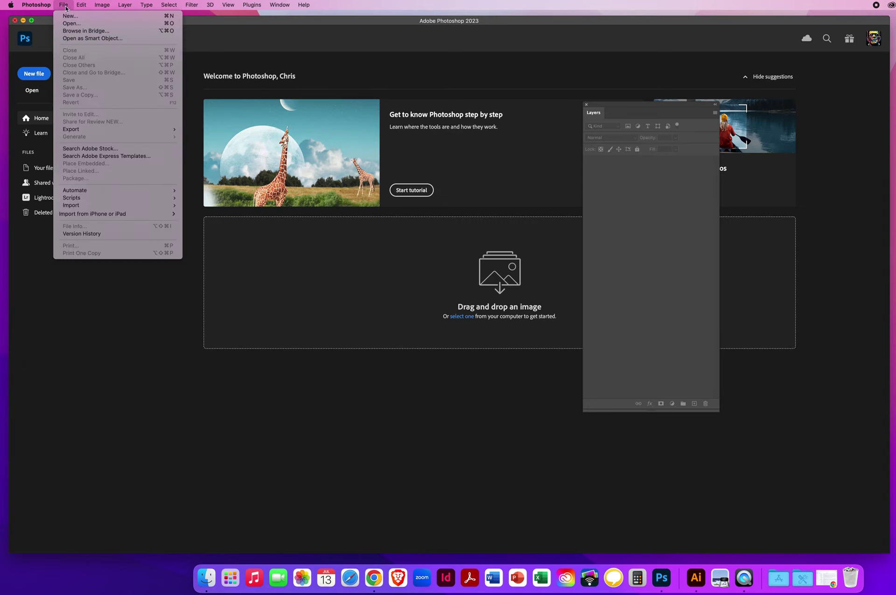
{"action": "left_click", "coordinate": [70, 22]}
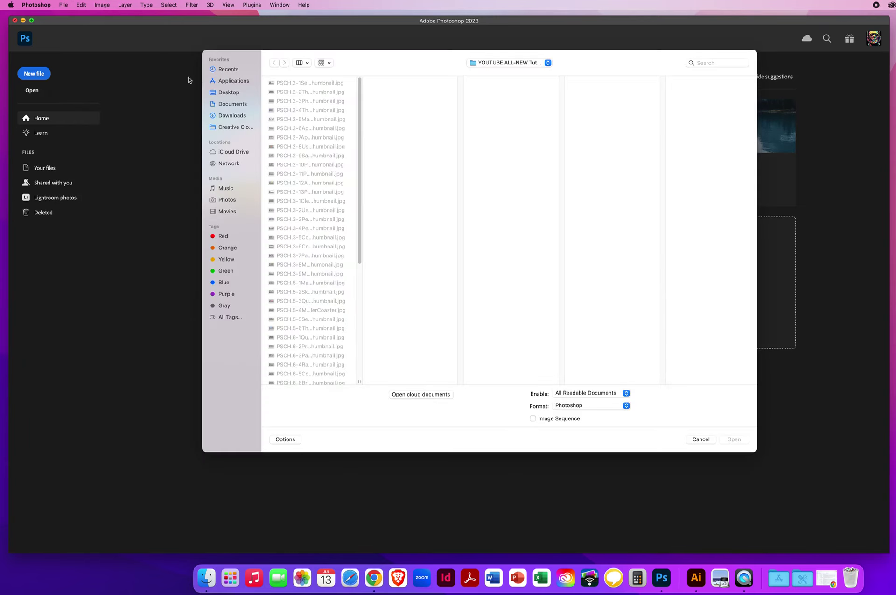
{"action": "left_click", "coordinate": [229, 92]}
{"action": "left_click", "coordinate": [311, 84]}
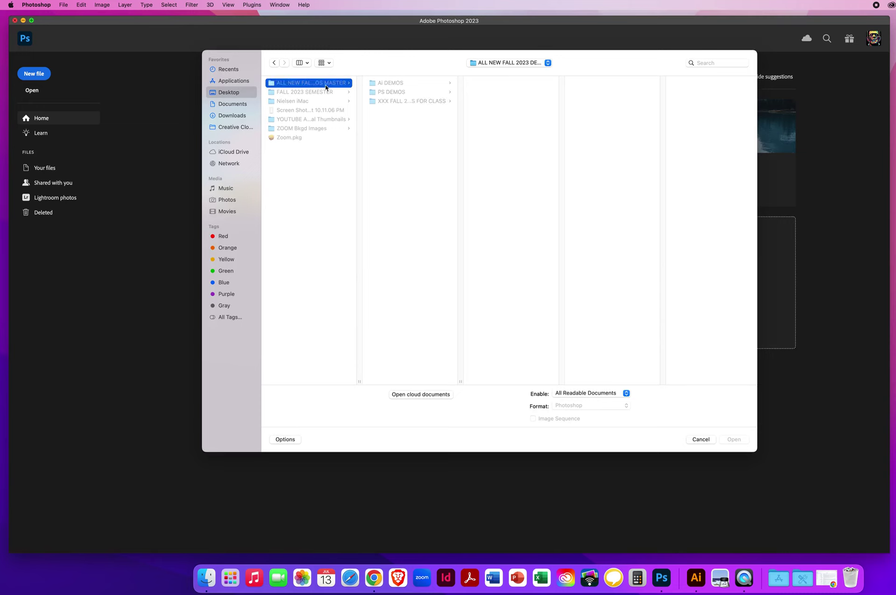
{"action": "left_click", "coordinate": [401, 92]}
{"action": "left_click", "coordinate": [510, 147]}
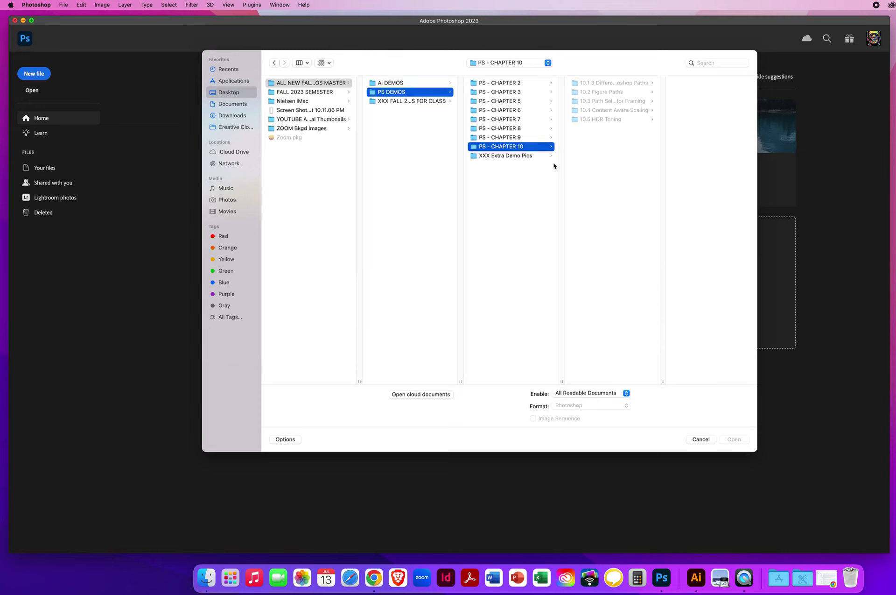
{"action": "left_click", "coordinate": [606, 83]}
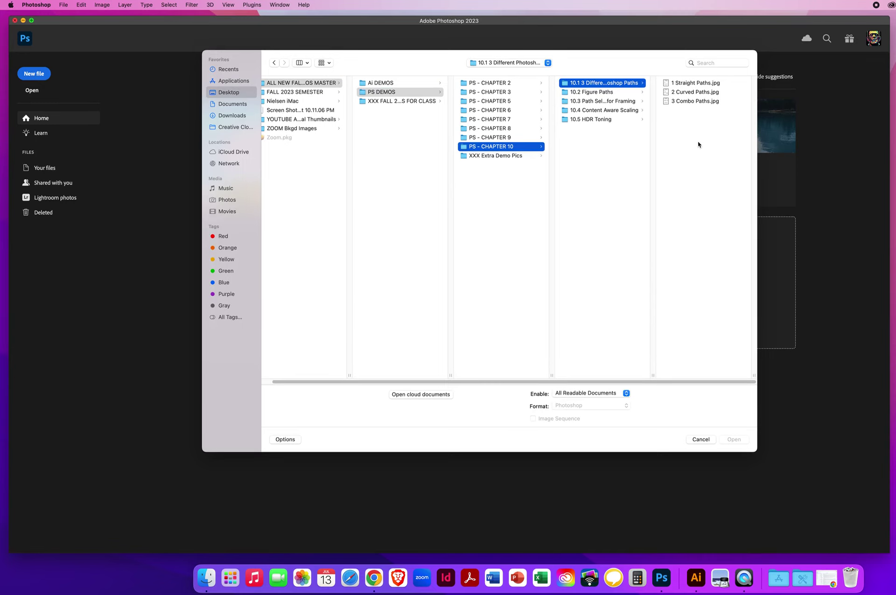
{"action": "left_click", "coordinate": [679, 85]}
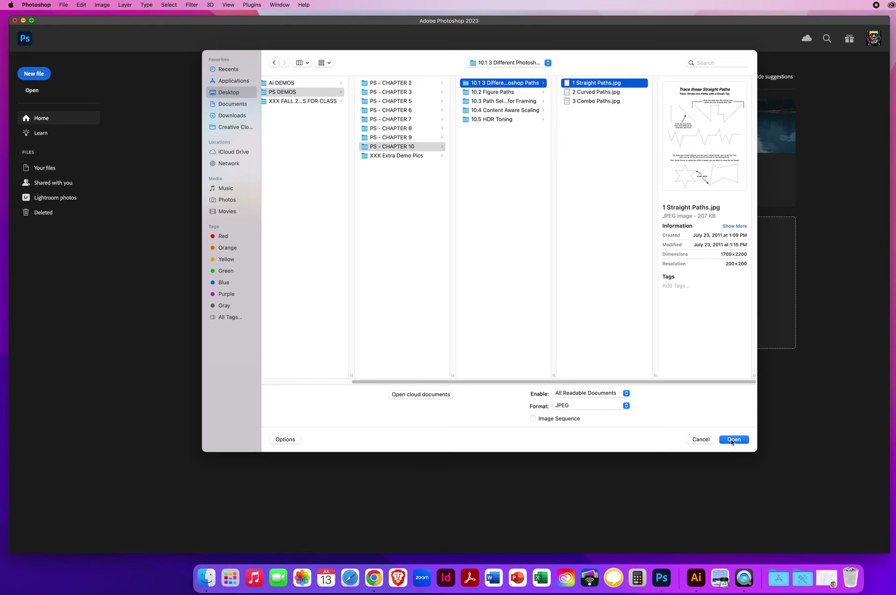
{"action": "left_click", "coordinate": [732, 441]}
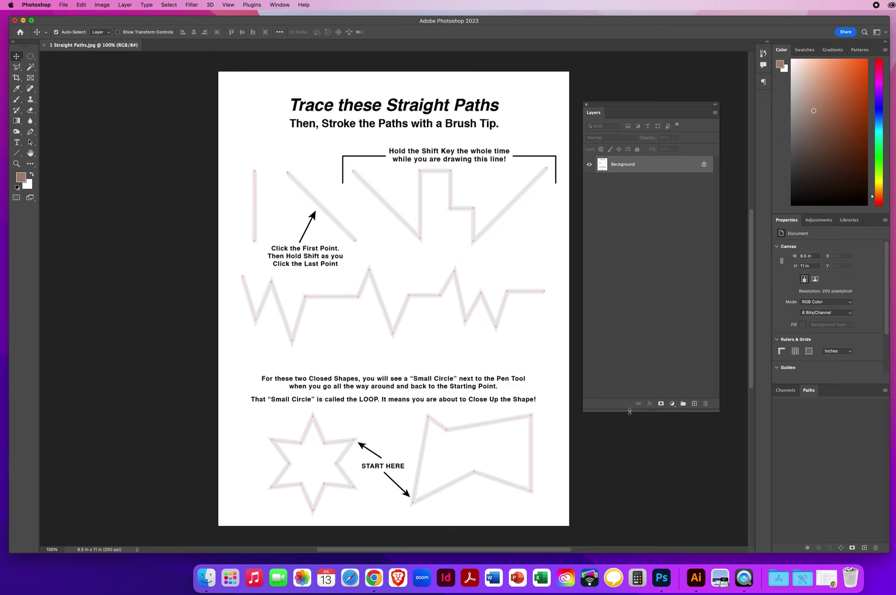
Shorten the Layers panel and nudge it slightly up to uncover the worksheet
{"action": "left_click_drag", "start_coordinate": [631, 411], "coordinate": [629, 247]}
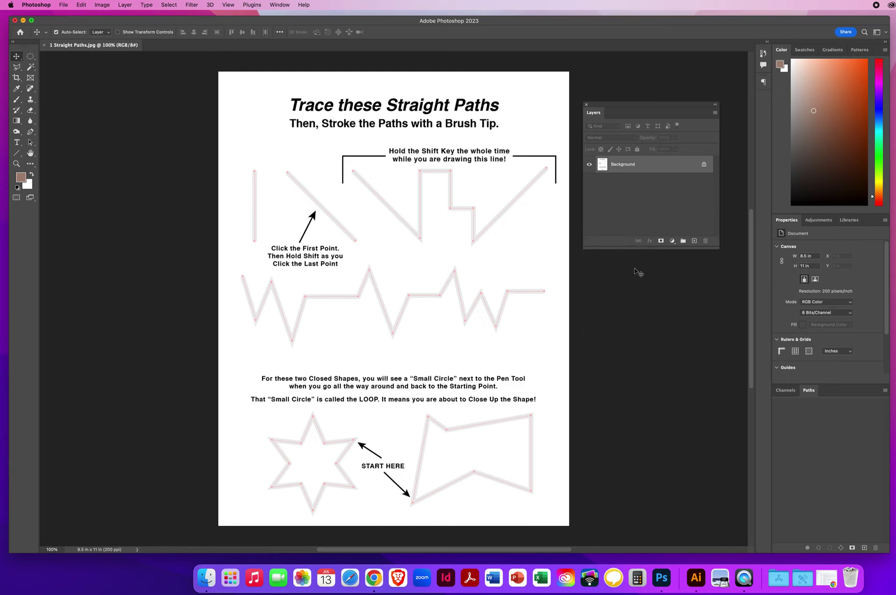
{"action": "mouse_move", "coordinate": [593, 116]}
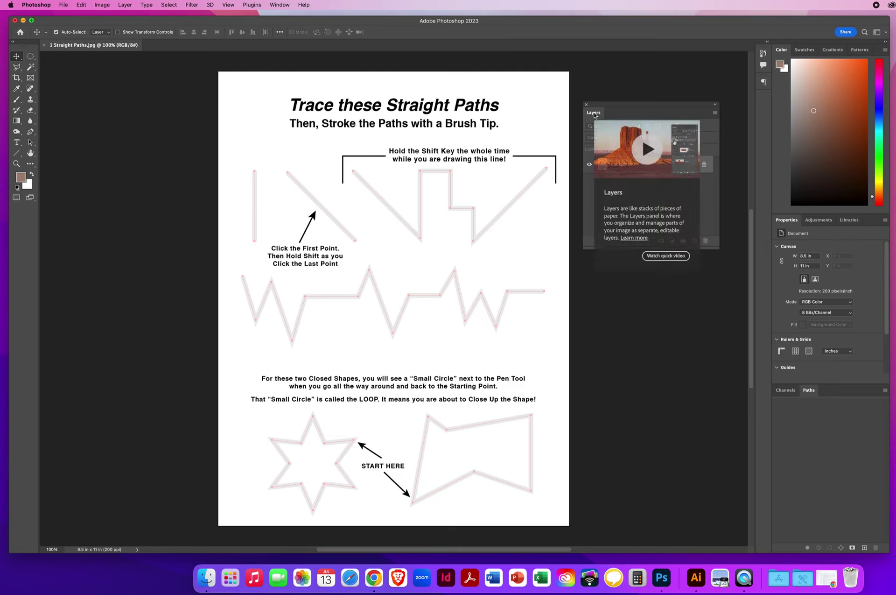
{"action": "left_click_drag", "start_coordinate": [603, 107], "coordinate": [605, 96]}
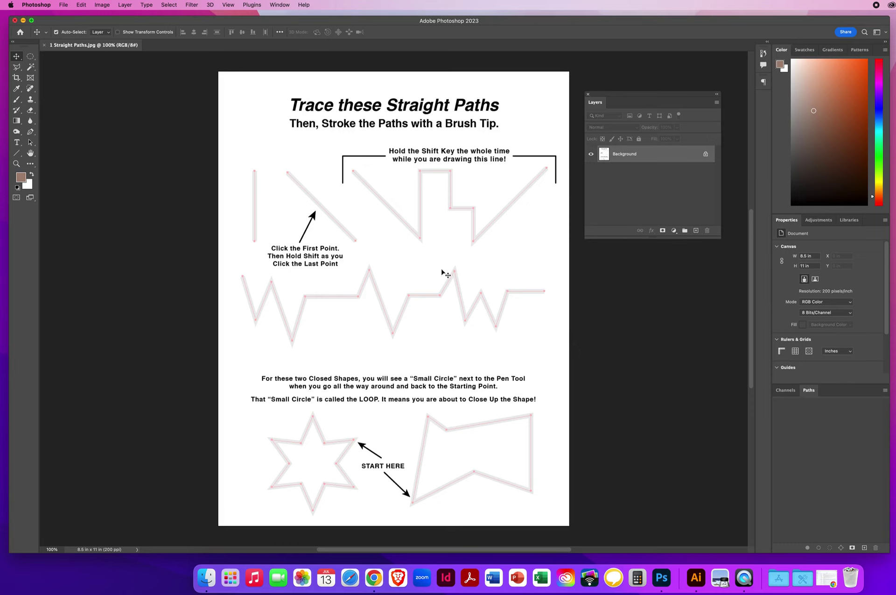
Zoom to about 271% on the first lines, reset to black foreground, and choose path selection
{"action": "left_click", "coordinate": [17, 163]}
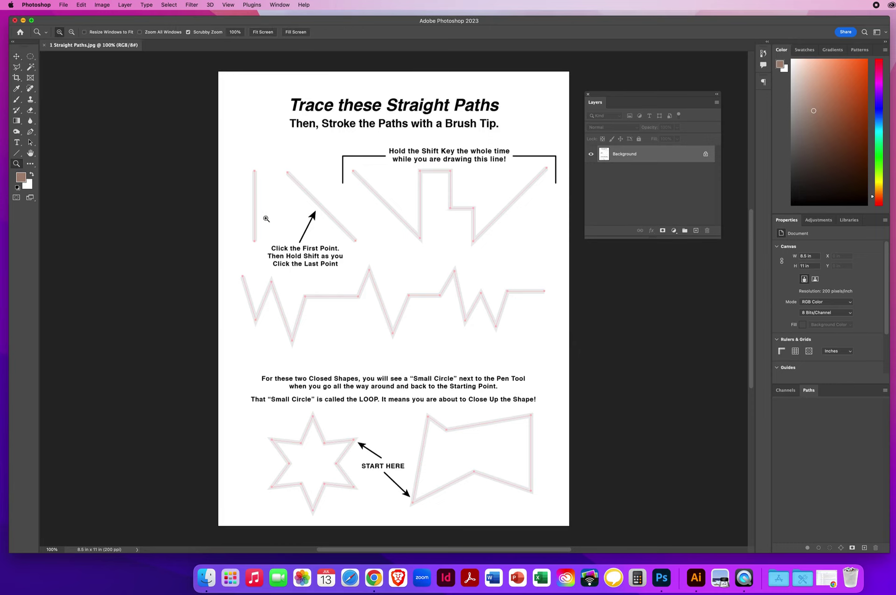
{"action": "left_click_drag", "start_coordinate": [264, 215], "coordinate": [300, 227]}
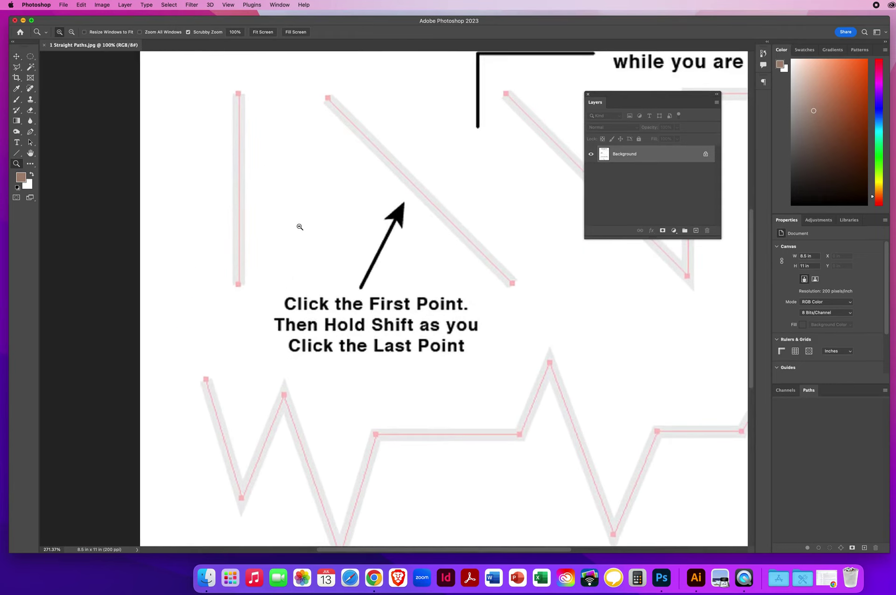
{"action": "scroll", "coordinate": [300, 212], "scroll_direction": "up", "scroll_amount": 3}
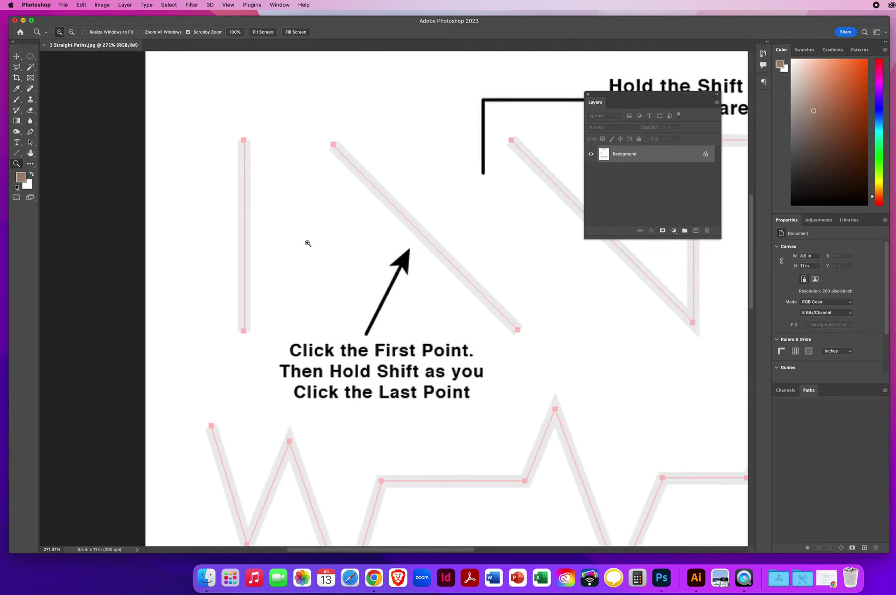
{"action": "key", "text": "d"}
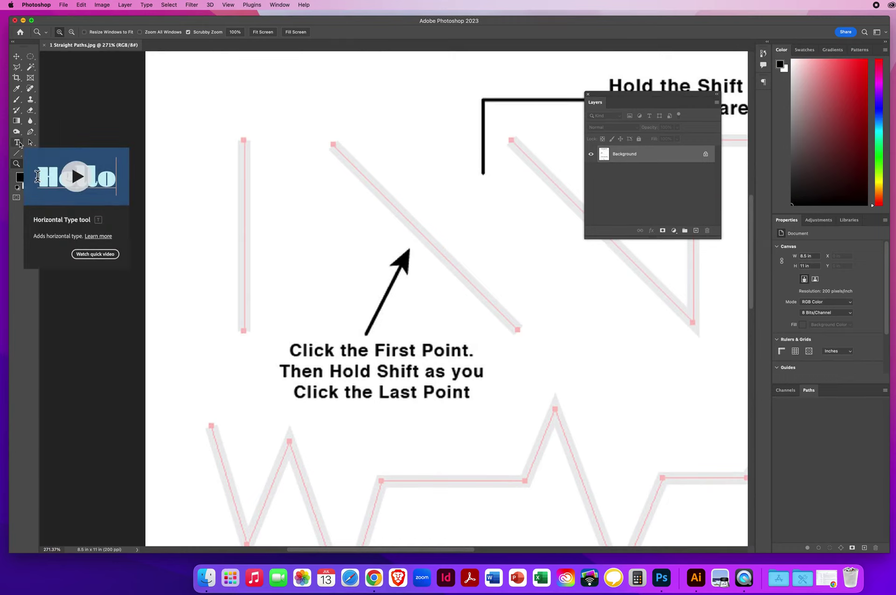
{"action": "left_click", "coordinate": [30, 143]}
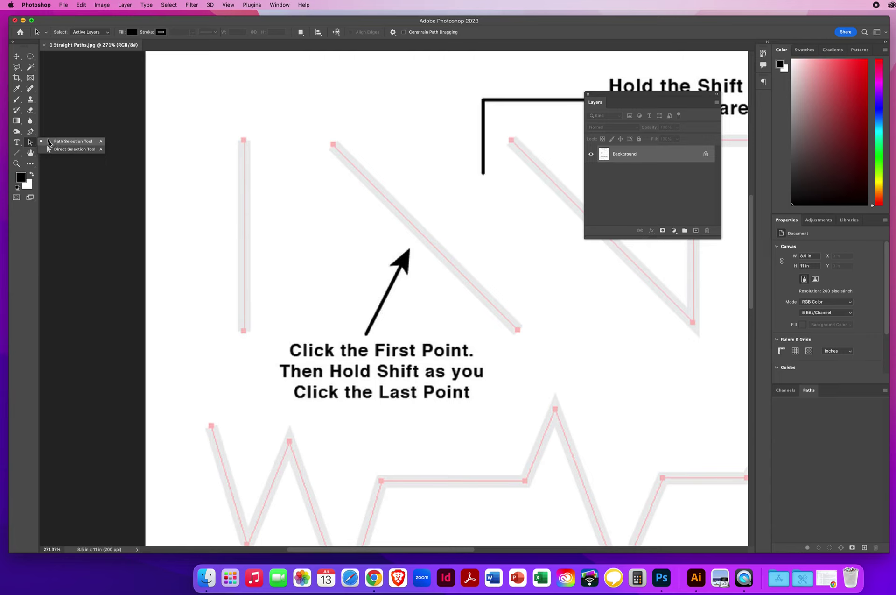
Try the Path and Direct Selection tools, then switch to the Pen tool in Path mode
{"action": "left_click", "coordinate": [49, 142]}
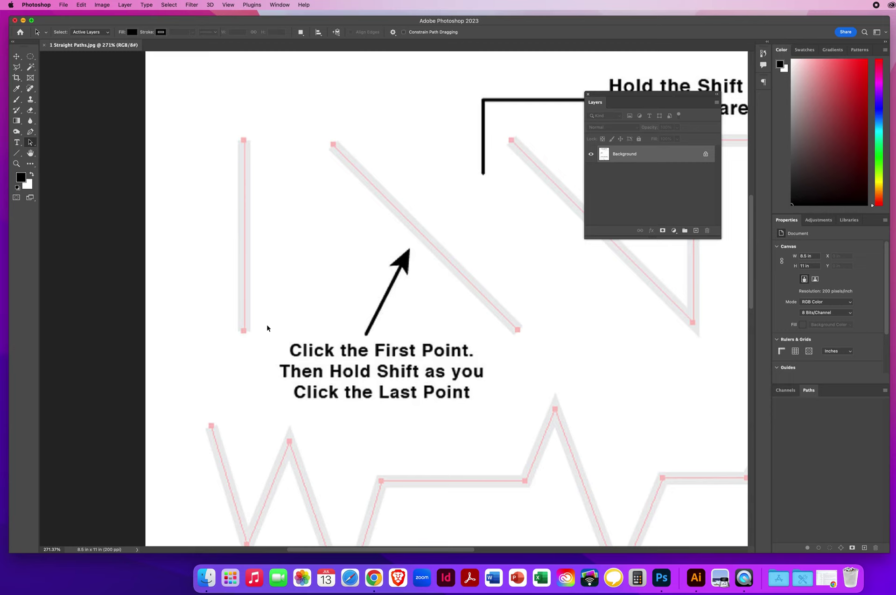
{"action": "left_click", "coordinate": [30, 142]}
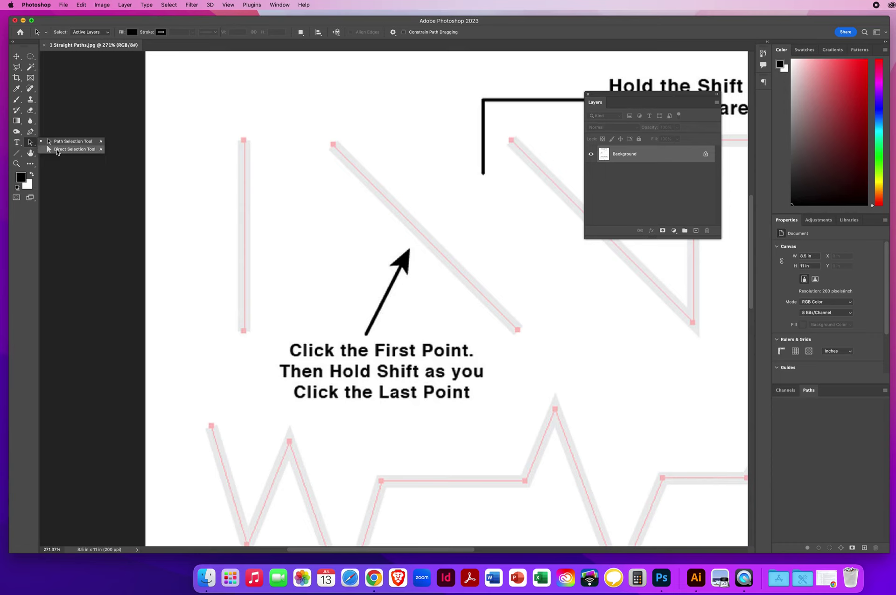
{"action": "left_click", "coordinate": [57, 150]}
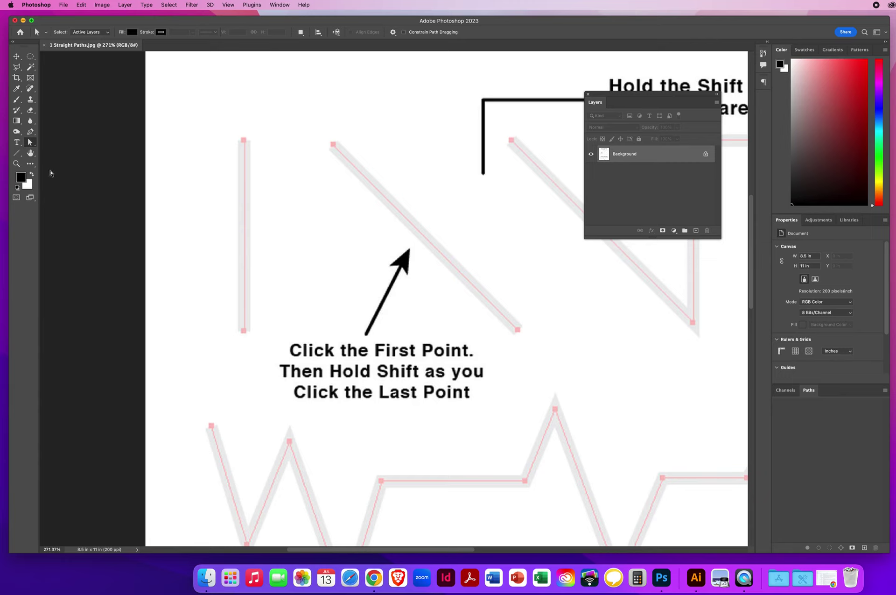
{"action": "left_click", "coordinate": [32, 143]}
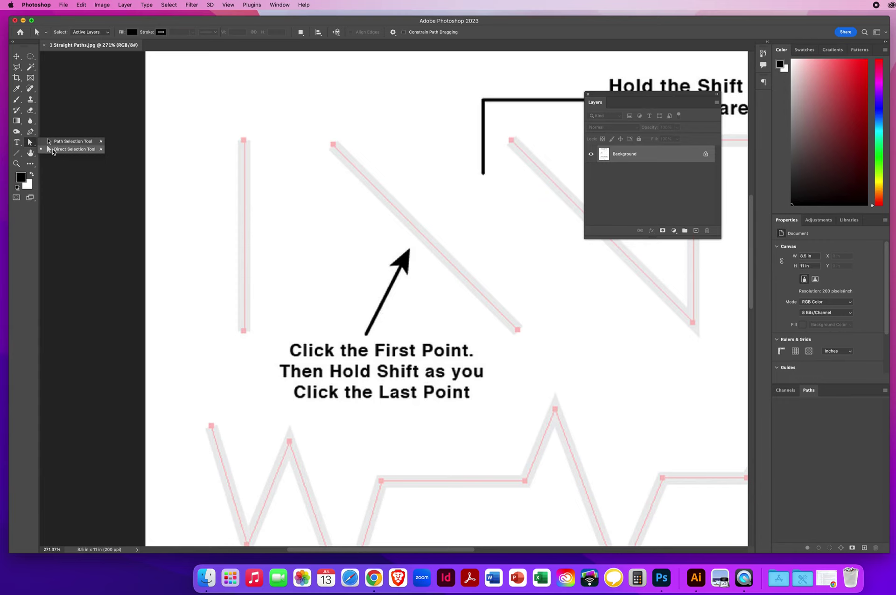
{"action": "left_click", "coordinate": [53, 150]}
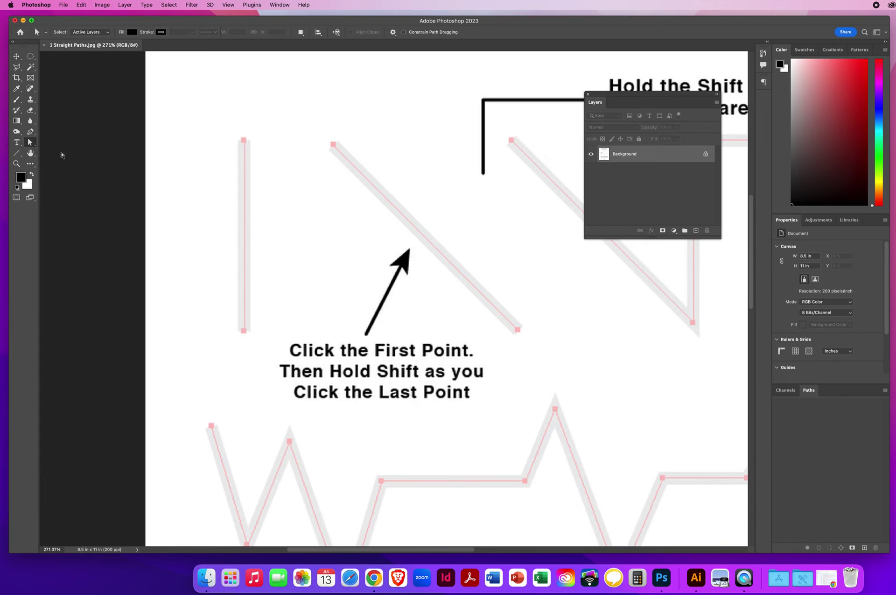
{"action": "left_click", "coordinate": [30, 133]}
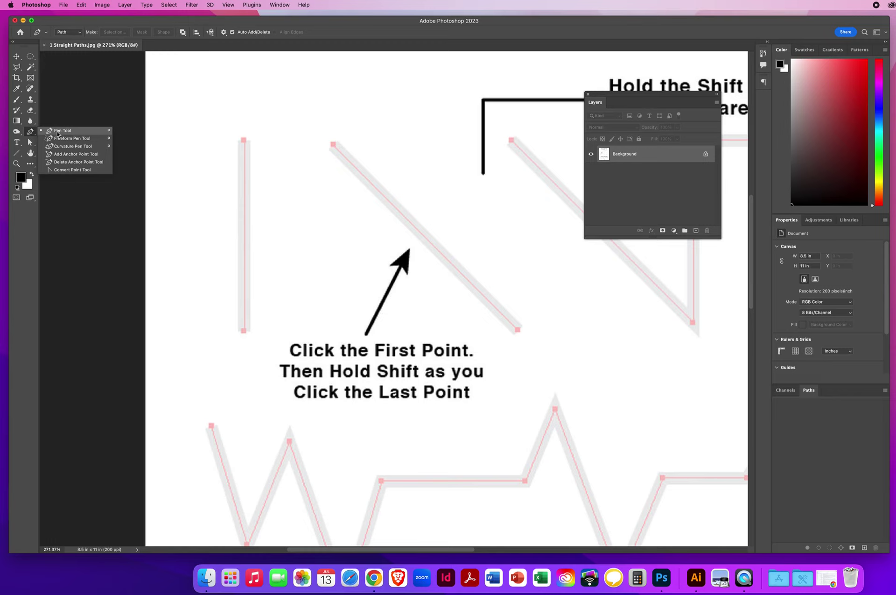
Choose the standard Pen Tool and place a first anchor beside the first vertical line's top
{"action": "left_click", "coordinate": [58, 132]}
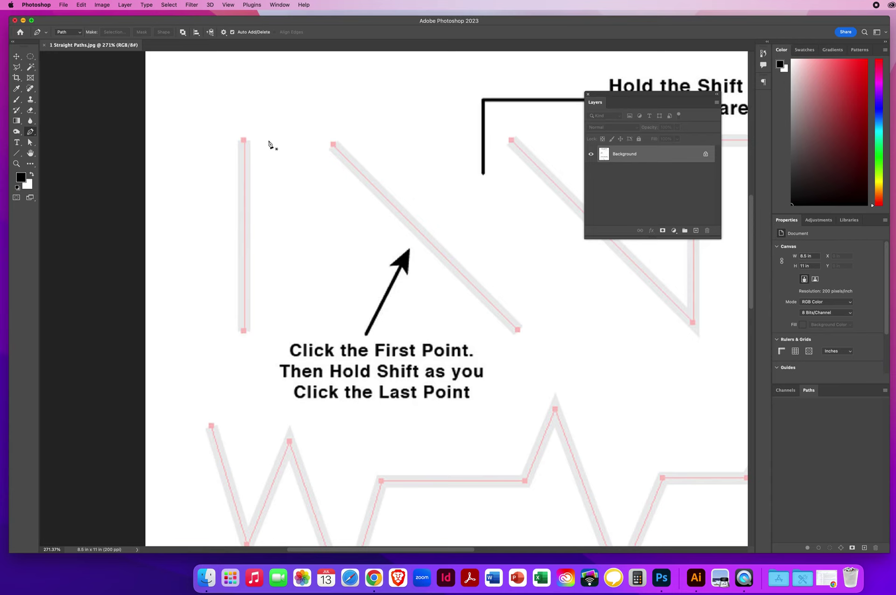
{"action": "left_click", "coordinate": [269, 140]}
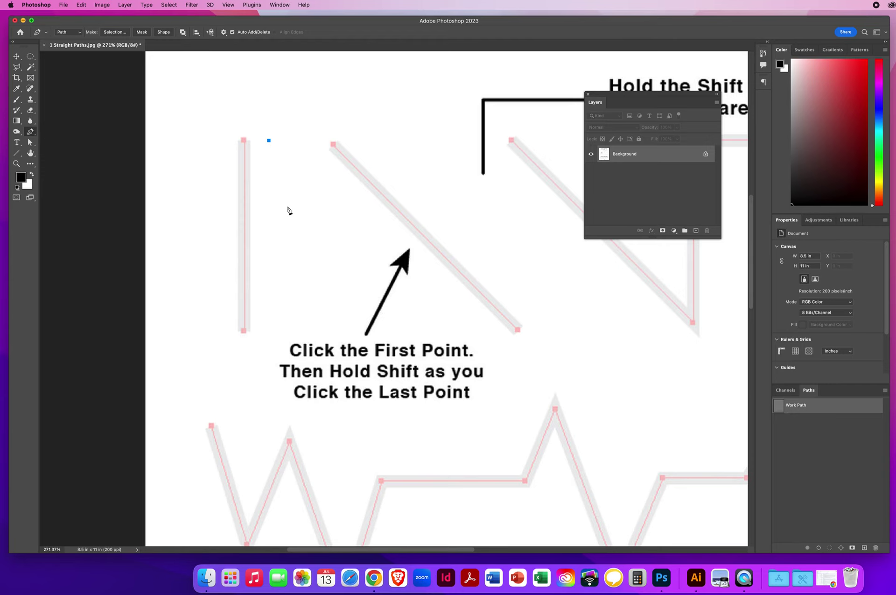
Draw a practice zigzag of about ten straight segments, dragging one anchor down and left
{"action": "left_click", "coordinate": [314, 232]}
{"action": "left_click", "coordinate": [385, 111]}
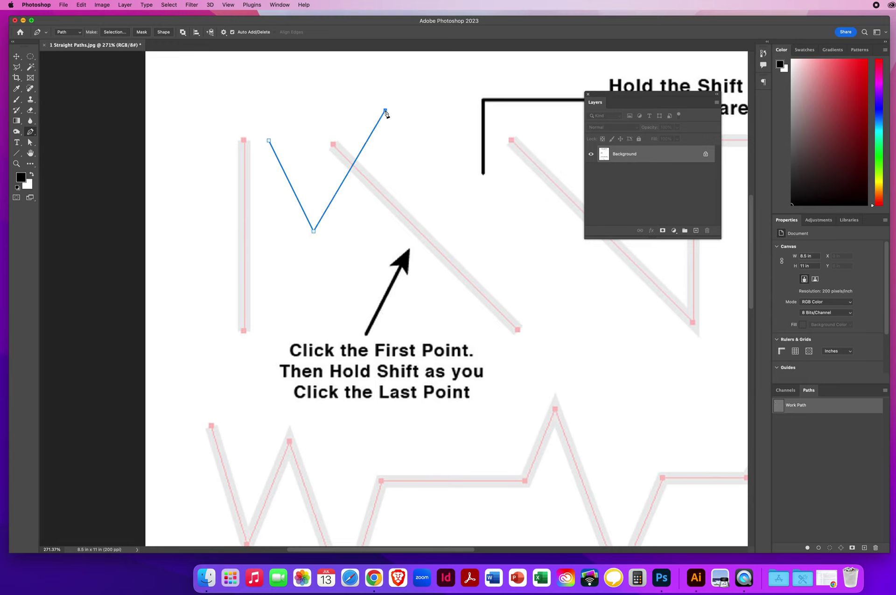
{"action": "left_click", "coordinate": [436, 155]}
{"action": "left_click", "coordinate": [391, 235]}
{"action": "left_click", "coordinate": [489, 217]}
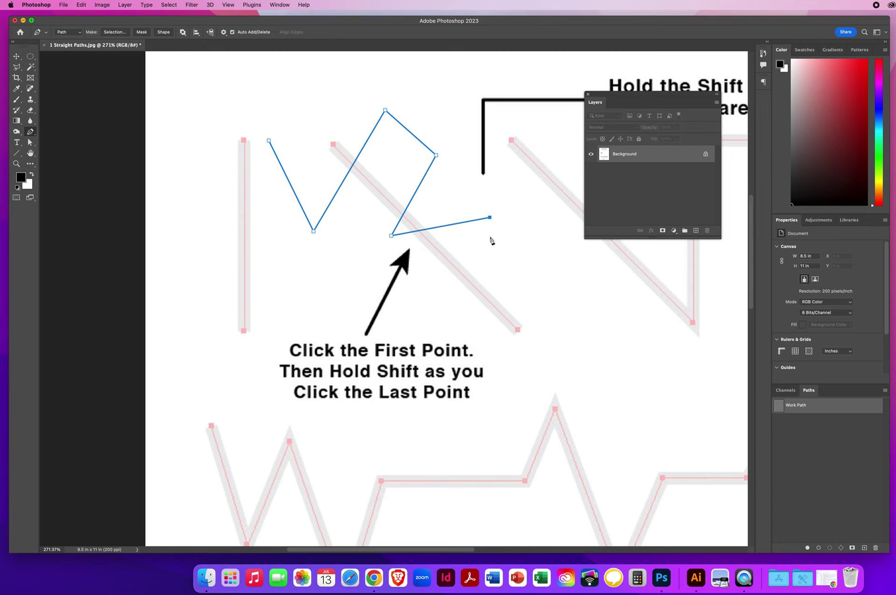
{"action": "left_click", "coordinate": [555, 288]}
{"action": "left_click_drag", "start_coordinate": [556, 291], "coordinate": [520, 333]}
{"action": "left_click", "coordinate": [577, 290]}
{"action": "left_click", "coordinate": [626, 339]}
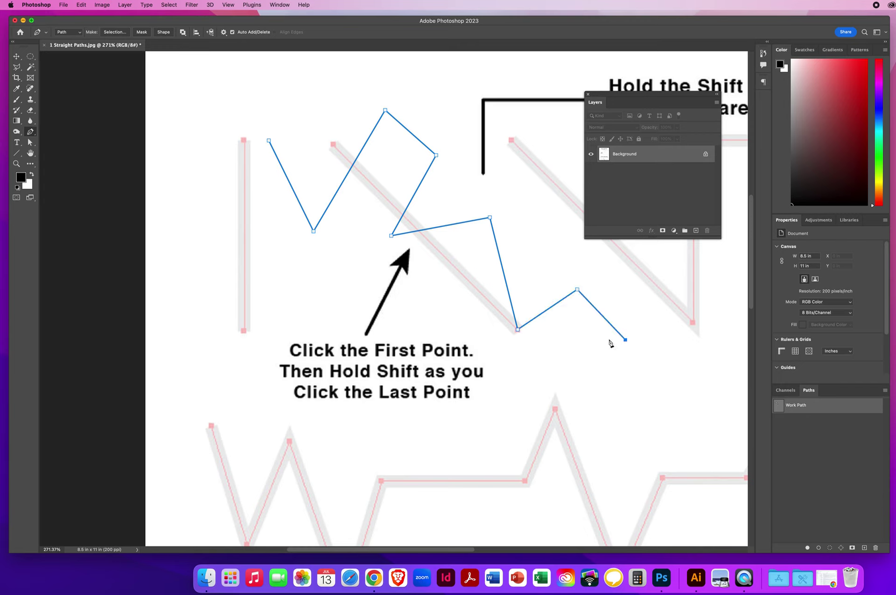
{"action": "left_click", "coordinate": [518, 390]}
{"action": "left_click", "coordinate": [439, 315]}
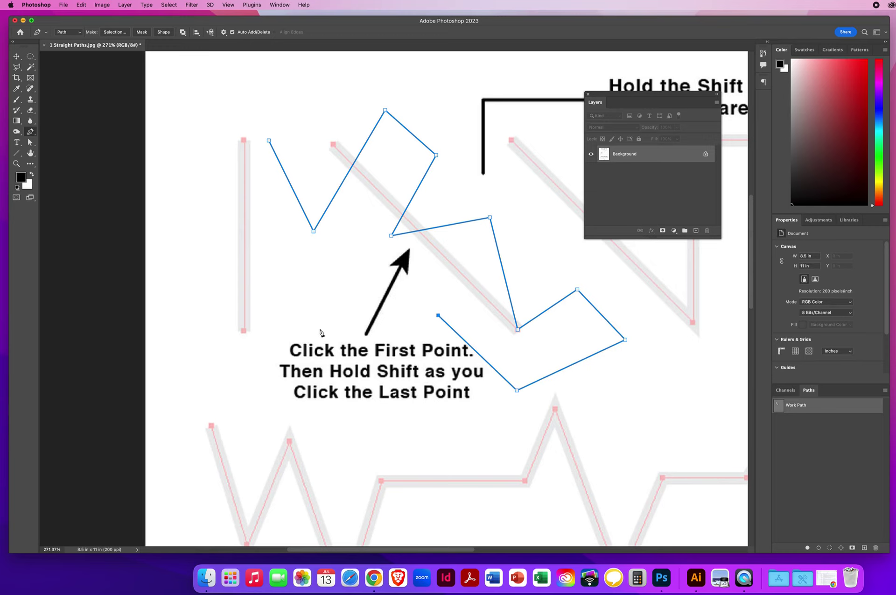
Add three more anchors, extending the practice zigzag leftward
{"action": "left_click", "coordinate": [309, 337]}
{"action": "left_click", "coordinate": [325, 280]}
{"action": "left_click", "coordinate": [181, 254]}
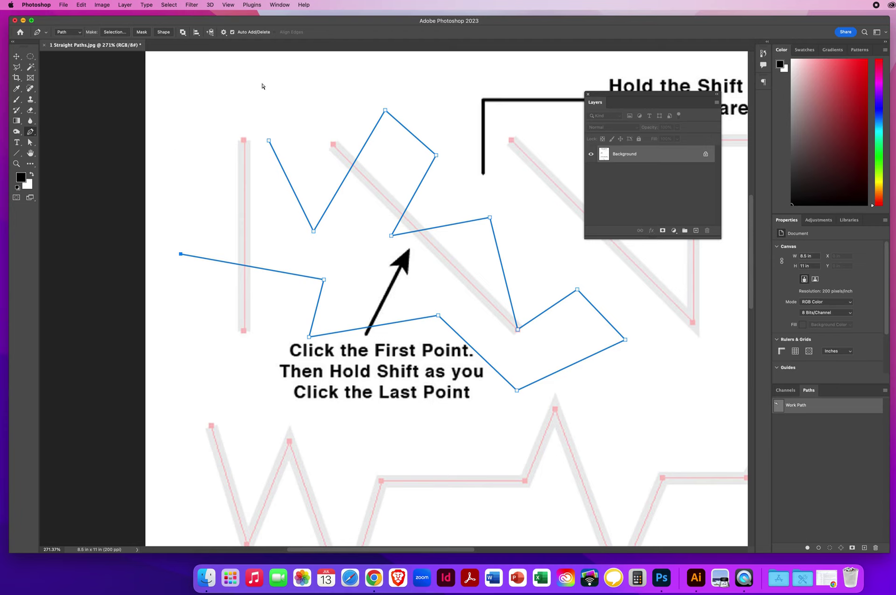
Reselect the practice path and delete it, leaving the worksheet clean
{"action": "left_click", "coordinate": [199, 183], "text": "ctrl"}
{"action": "left_click", "coordinate": [284, 173], "text": "super"}
{"action": "key", "text": "Delete"}
{"action": "key", "text": "Delete"}
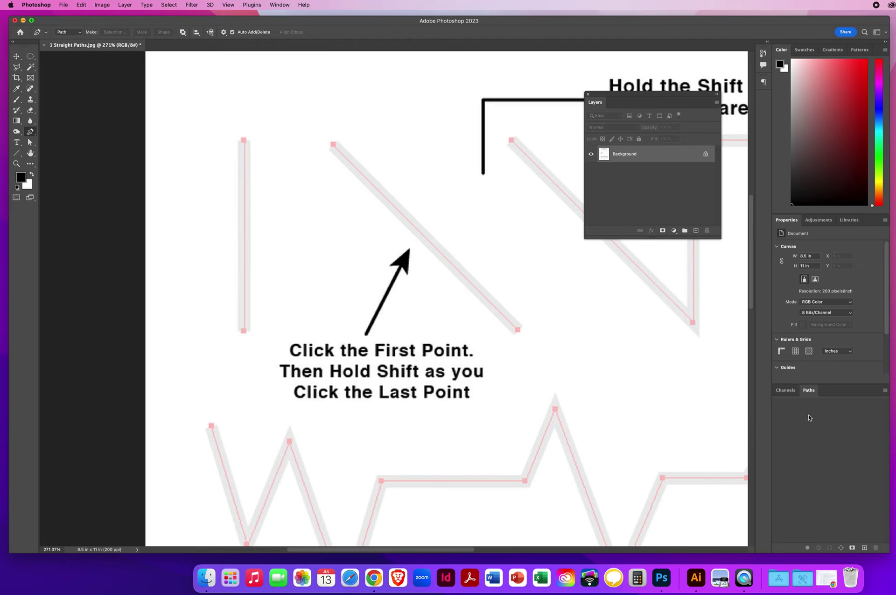
{"action": "left_click", "coordinate": [16, 163]}
Show the title and all straight lines, move the Layers panel right, and reselect the Pen
{"action": "scroll", "coordinate": [460, 282], "scroll_direction": "down", "scroll_amount": 5}
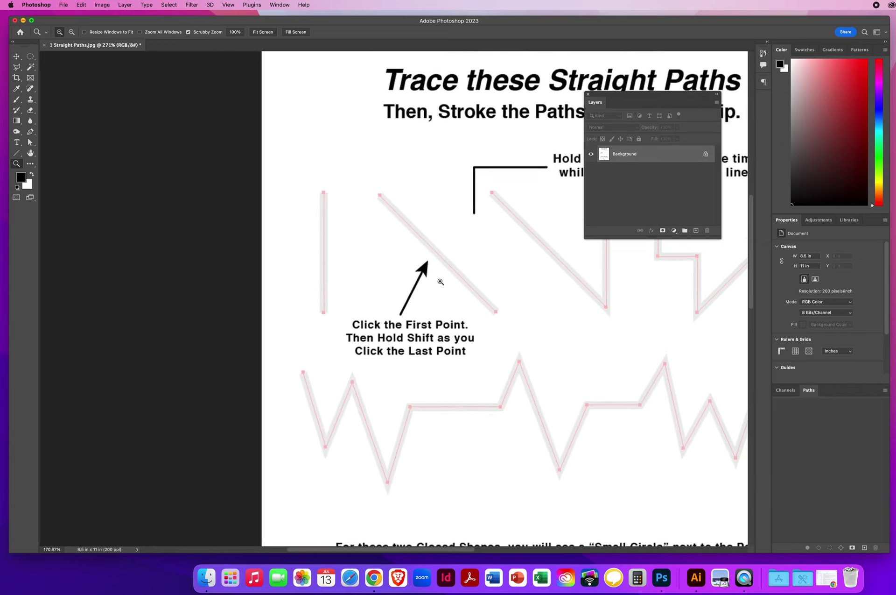
{"action": "left_click_drag", "start_coordinate": [432, 272], "coordinate": [366, 266]}
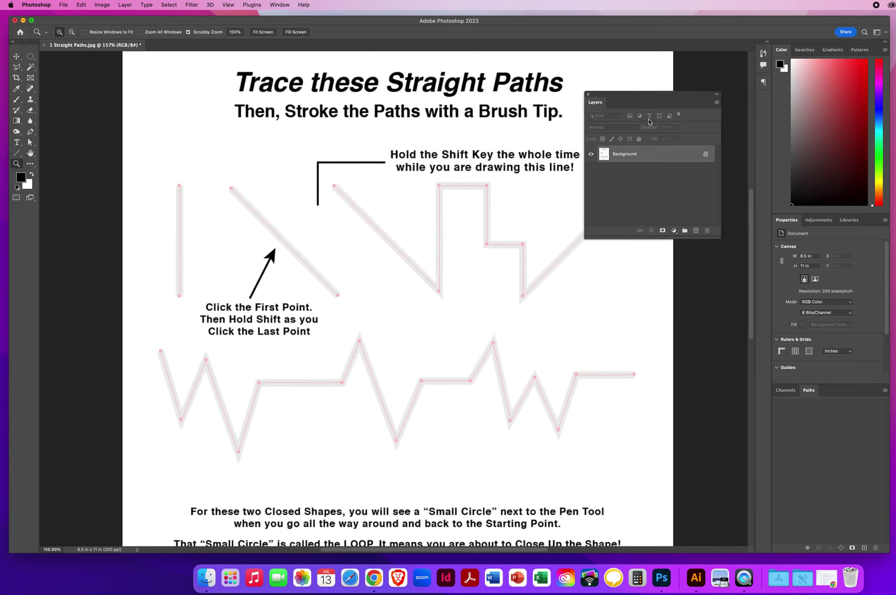
{"action": "left_click_drag", "start_coordinate": [610, 95], "coordinate": [686, 92]}
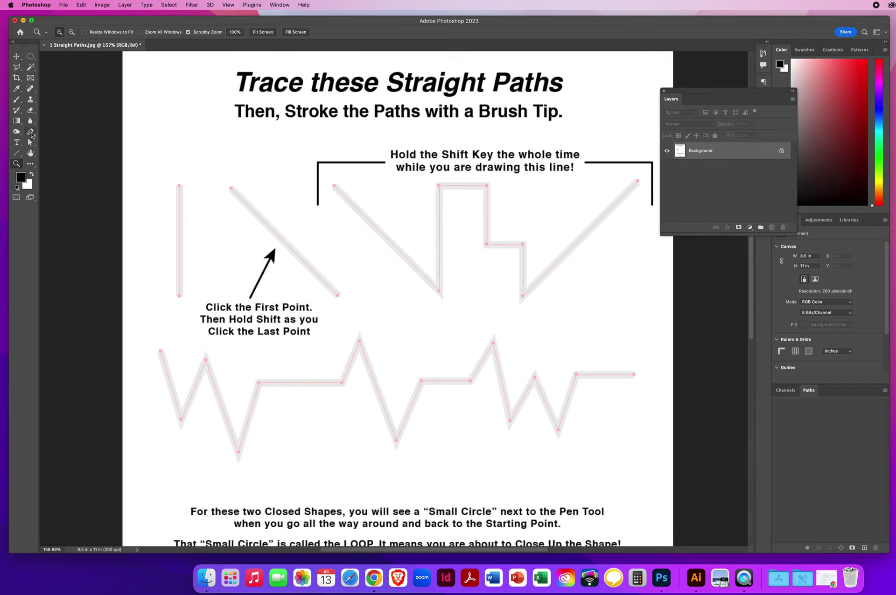
{"action": "left_click", "coordinate": [31, 133]}
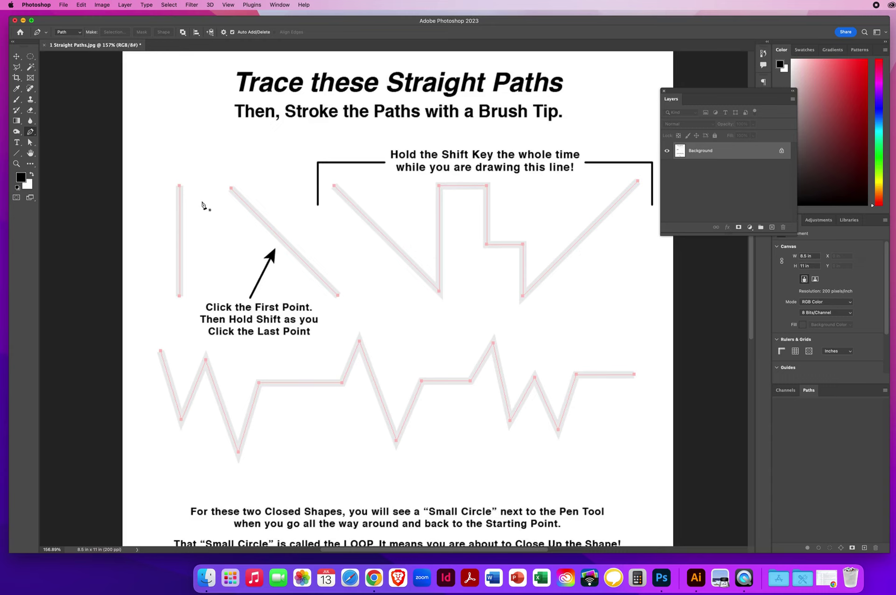
{"action": "left_click", "coordinate": [180, 187]}
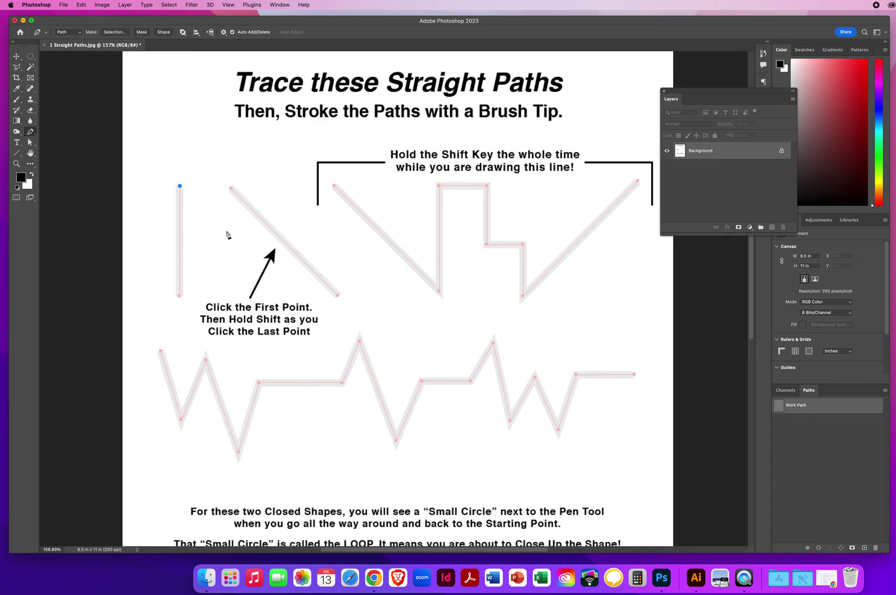
{"action": "left_click", "coordinate": [180, 297], "text": "shift"}
{"action": "left_click", "coordinate": [232, 188]}
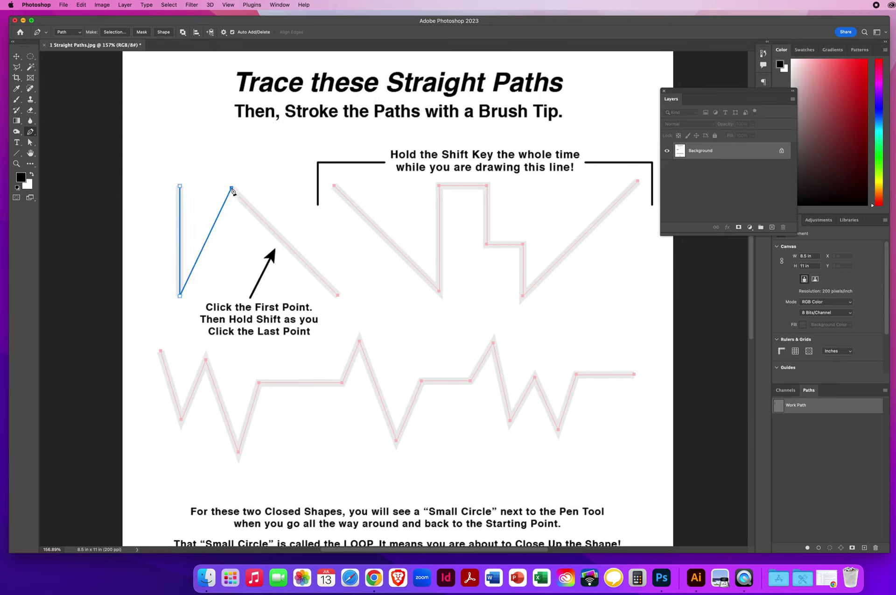
{"action": "left_click", "coordinate": [337, 295], "text": "shift"}
{"action": "left_click", "coordinate": [334, 185]}
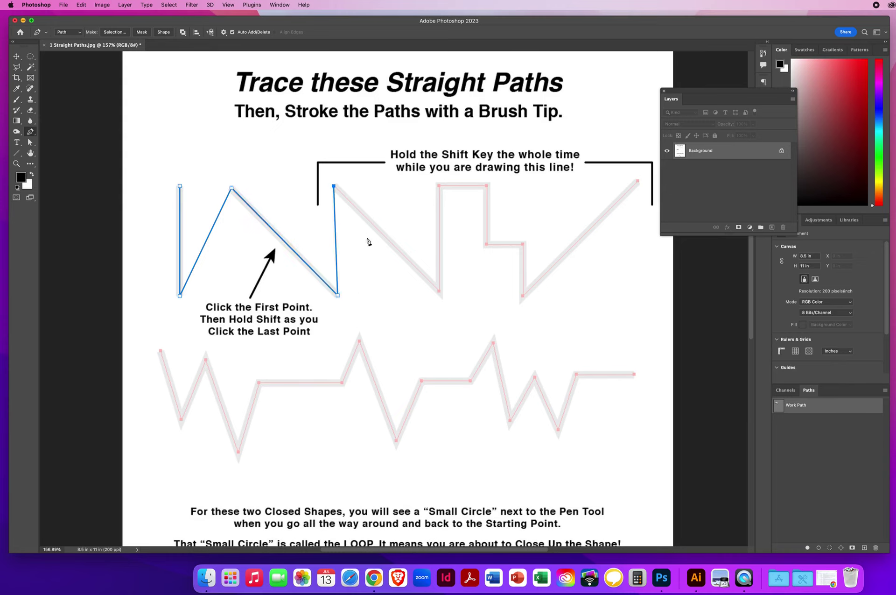
{"action": "key", "text": "BackSpace"}
{"action": "key", "text": "BackSpace"}
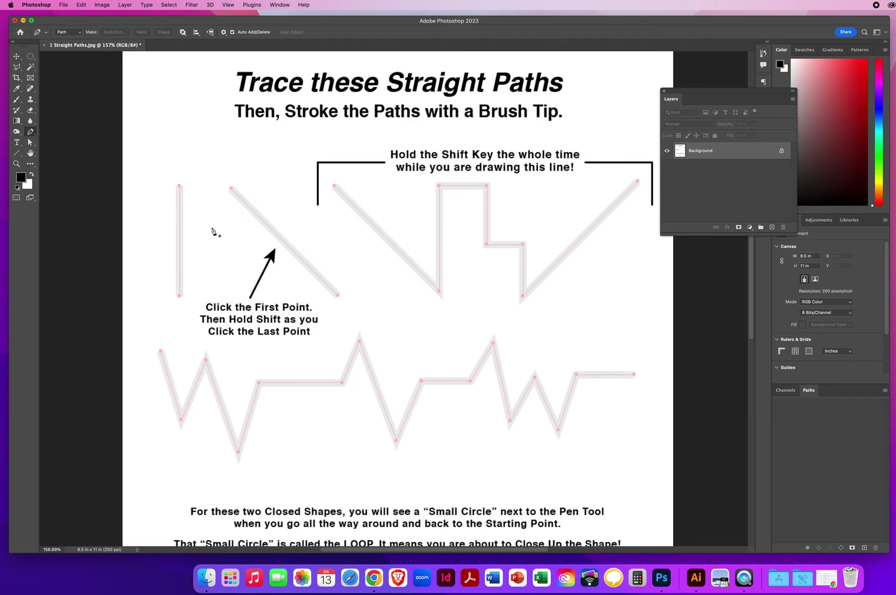
Trace the first vertical guide line as one straight segment from top to bottom
{"action": "left_click", "coordinate": [180, 186]}
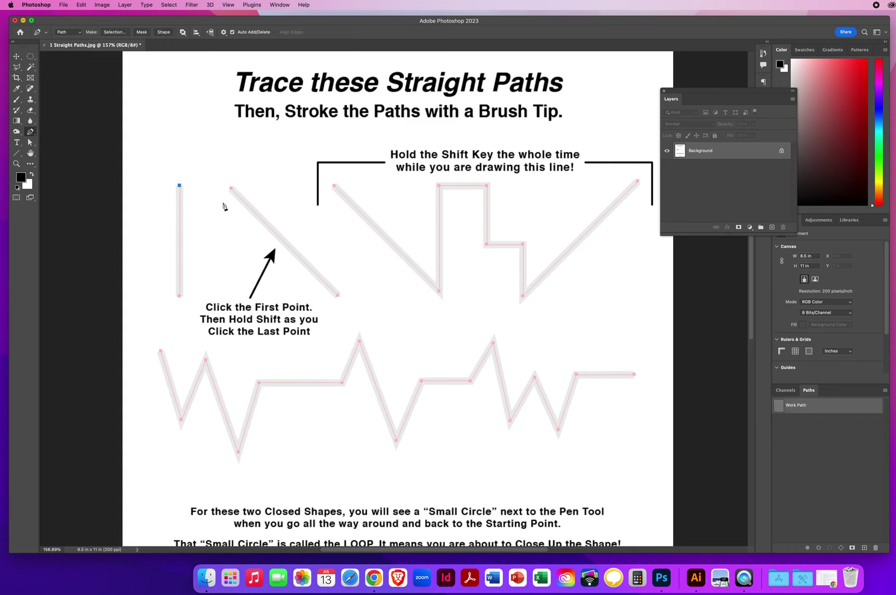
{"action": "left_click", "coordinate": [181, 299], "text": "shift"}
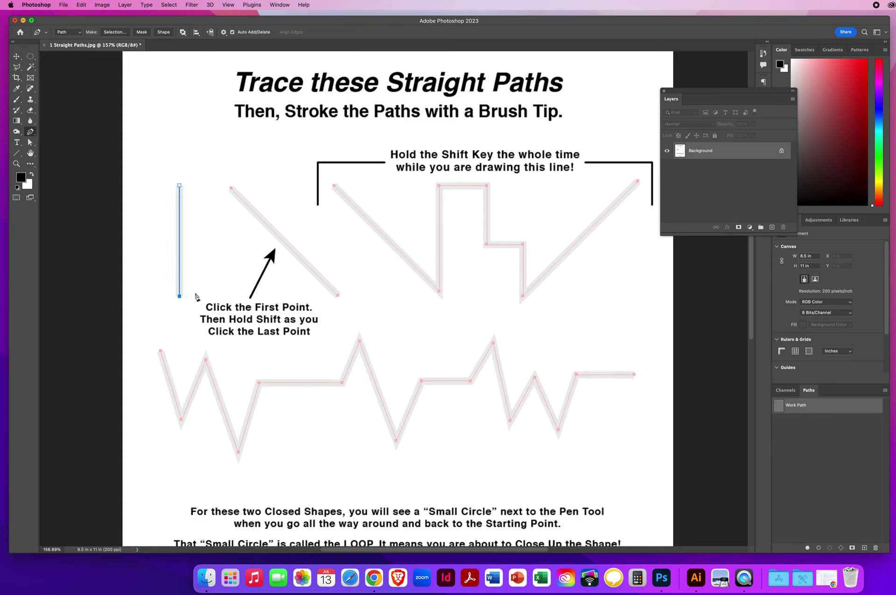
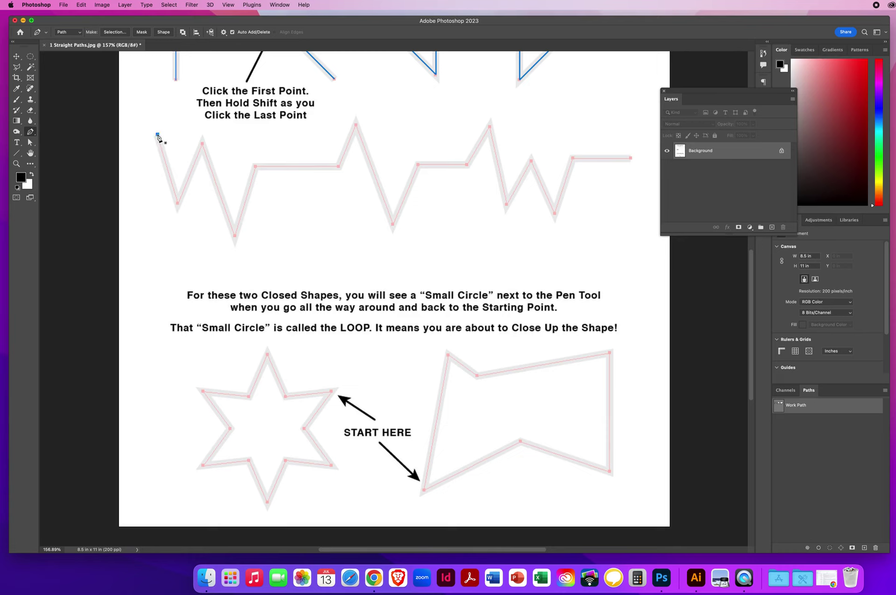
Place Pen anchors along the left half of the zigzag, through the tall peak and deep valley
{"action": "left_click", "coordinate": [178, 203]}
{"action": "left_click", "coordinate": [202, 144]}
{"action": "left_click", "coordinate": [235, 237]}
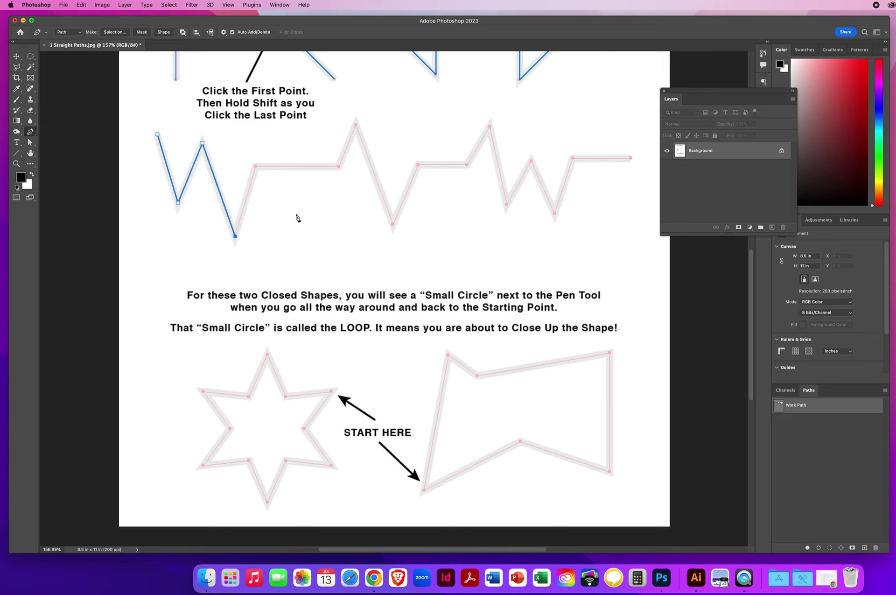
{"action": "left_click", "coordinate": [255, 166]}
{"action": "left_click", "coordinate": [339, 166]}
{"action": "left_click", "coordinate": [357, 126]}
{"action": "left_click", "coordinate": [393, 225]}
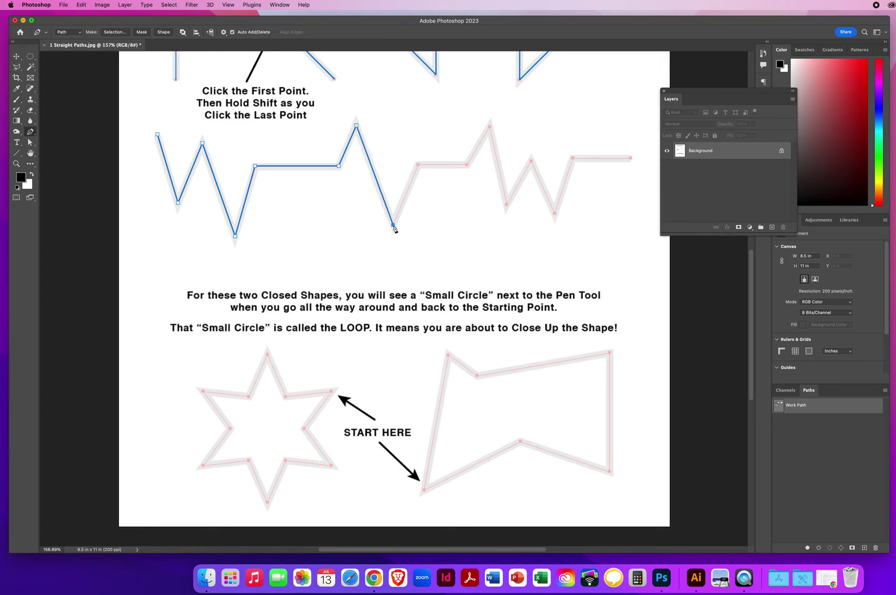
{"action": "left_click", "coordinate": [419, 166]}
Continue the zigzag path across the right-hand peaks and corners to its right end
{"action": "left_click", "coordinate": [467, 166]}
{"action": "left_click", "coordinate": [504, 133]}
{"action": "left_click", "coordinate": [532, 161]}
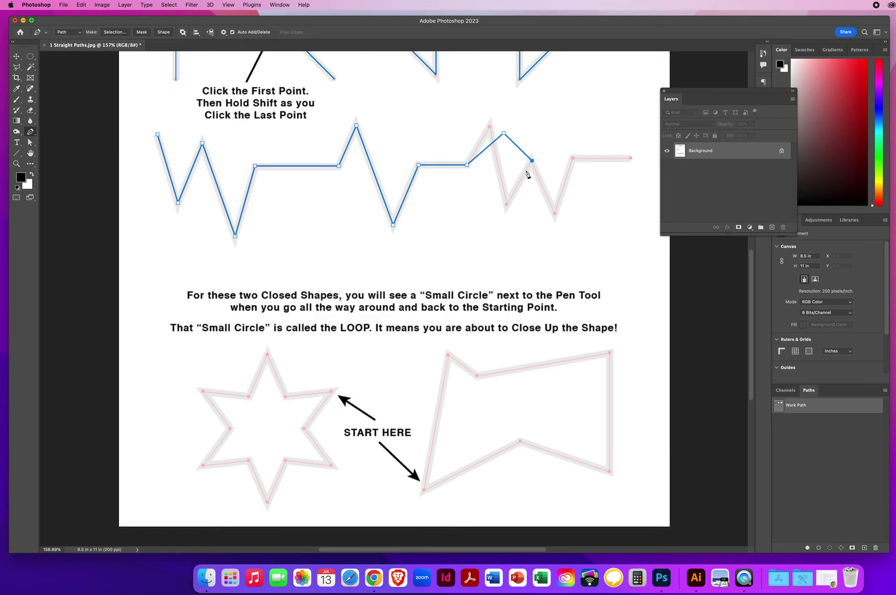
{"action": "left_click", "coordinate": [556, 215]}
{"action": "left_click", "coordinate": [573, 159]}
{"action": "left_click", "coordinate": [631, 159]}
Move the misplaced right-hand peak anchor, then add a point pulled down into the missing valley
{"action": "mouse_move", "coordinate": [504, 136]}
{"action": "left_mouse_down"}
{"action": "mouse_move", "coordinate": [485, 188]}
{"action": "mouse_move", "coordinate": [513, 171]}
{"action": "mouse_move", "coordinate": [512, 122]}
{"action": "mouse_move", "coordinate": [490, 129]}
{"action": "left_mouse_up"}
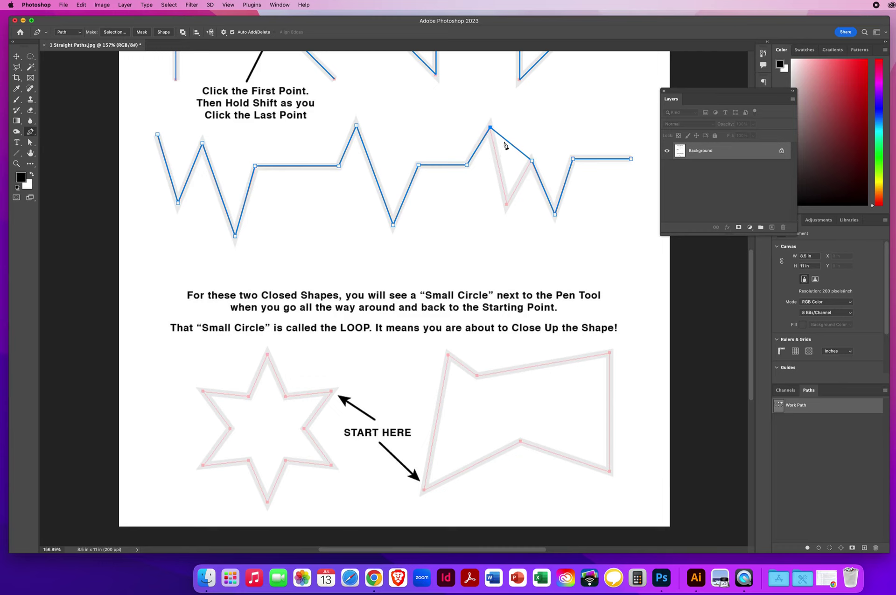
{"action": "left_click", "coordinate": [531, 160], "text": "super"}
{"action": "left_click", "coordinate": [491, 126], "text": "super"}
{"action": "left_click", "coordinate": [509, 142]}
{"action": "left_click_drag", "start_coordinate": [509, 144], "coordinate": [507, 207]}
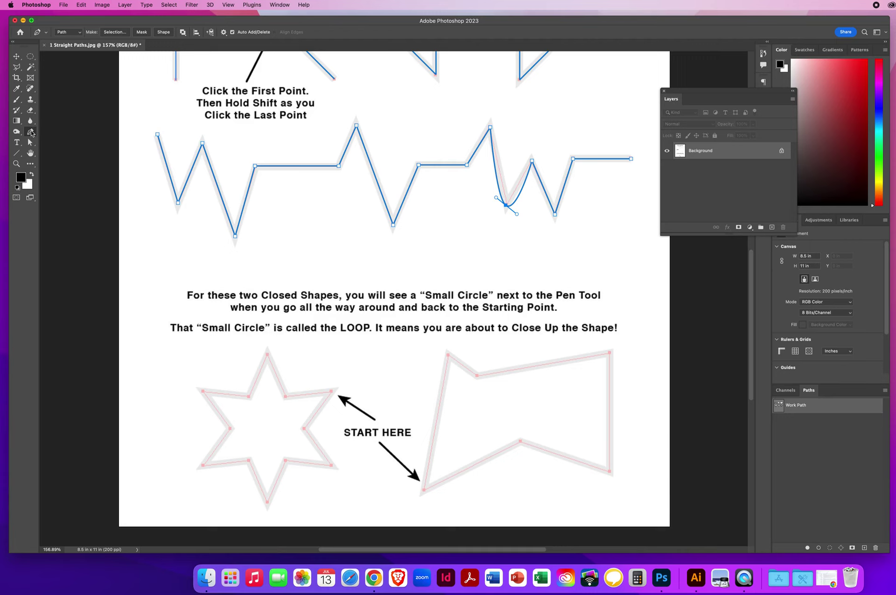
Convert the curved valley anchor into a sharp corner with the Convert Point Tool, back on Pen
{"action": "left_click", "coordinate": [31, 133]}
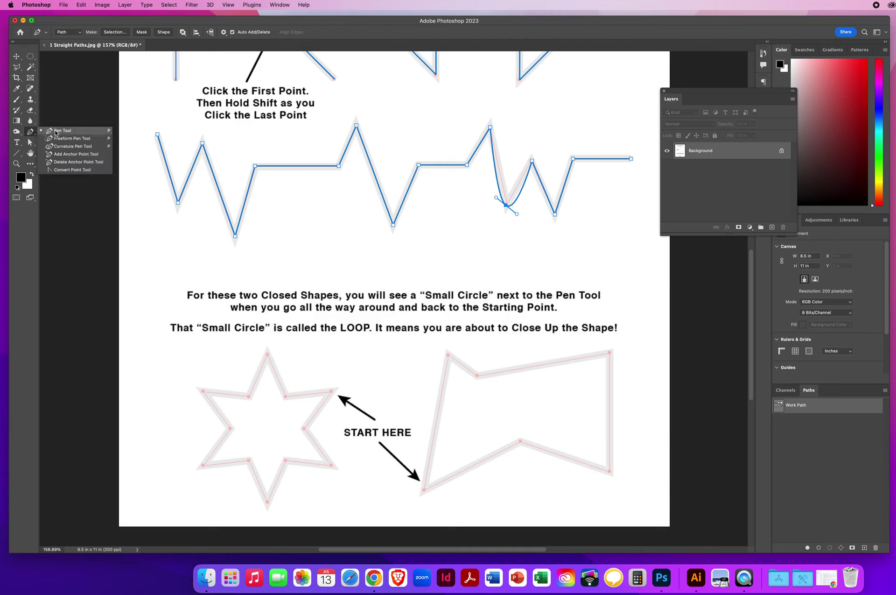
{"action": "left_click", "coordinate": [66, 171]}
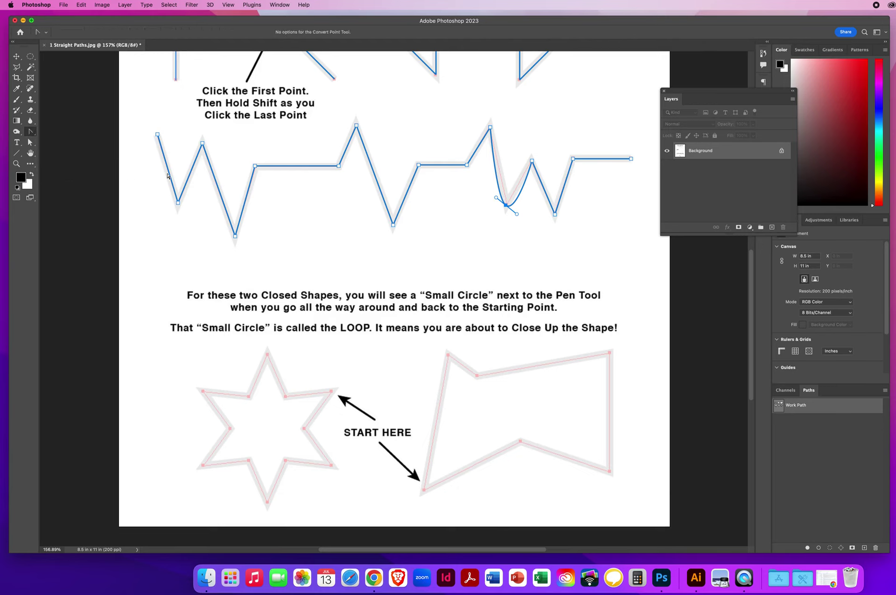
{"action": "left_click", "coordinate": [507, 206]}
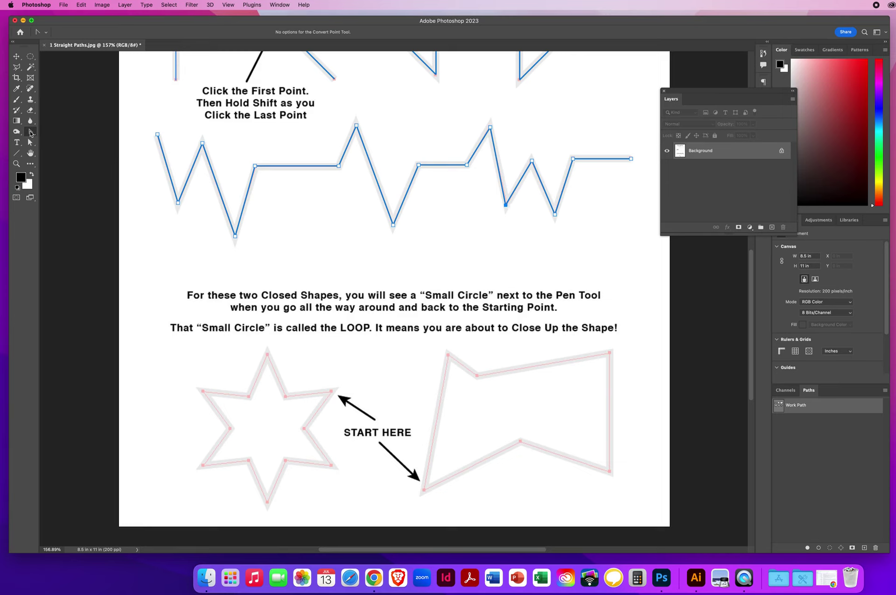
{"action": "left_click", "coordinate": [30, 133]}
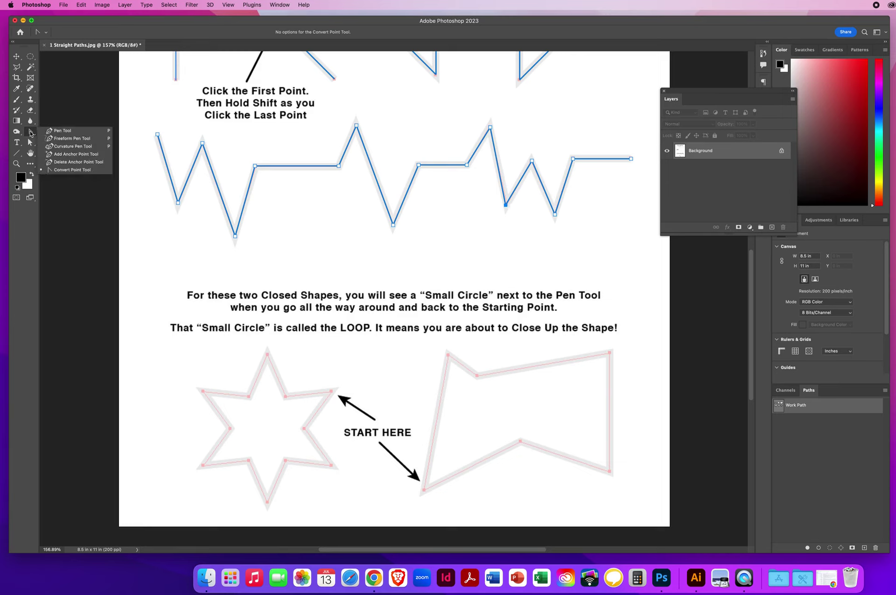
{"action": "left_click", "coordinate": [55, 133]}
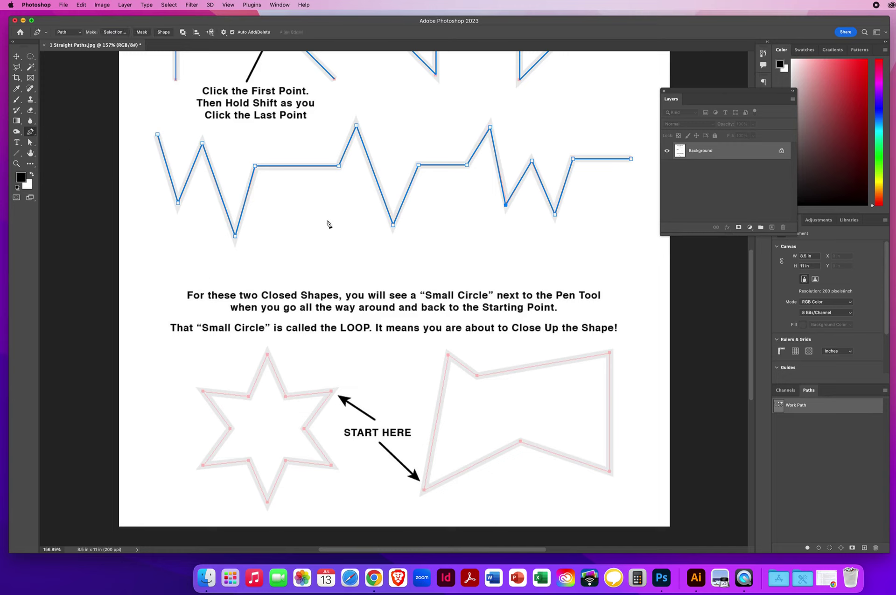
End the zigzag path and pan down to the star and closed shape
{"action": "key", "text": "Escape"}
{"action": "left_click_drag", "start_coordinate": [289, 446], "coordinate": [279, 268]}
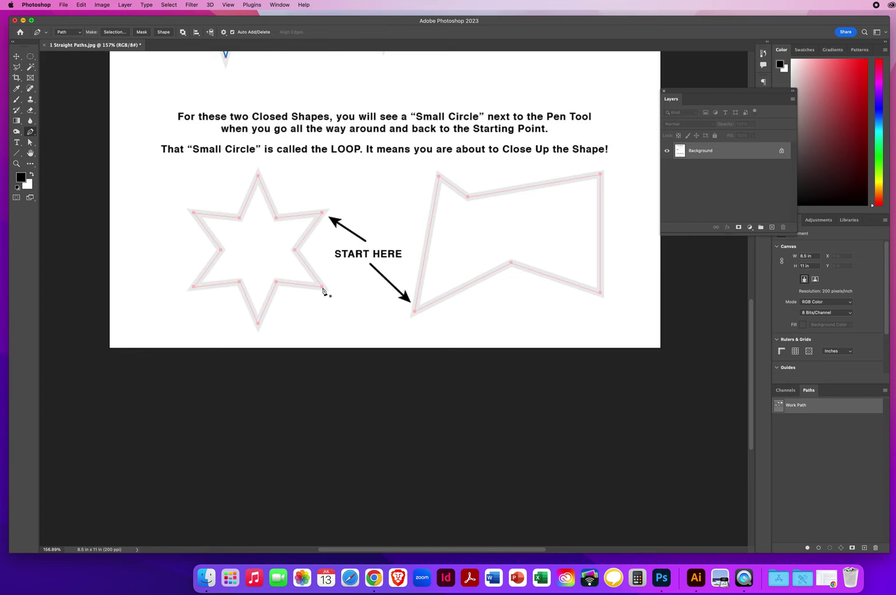
Trace all the star's points and inner corners, closing the path at its start point
{"action": "left_click", "coordinate": [276, 282]}
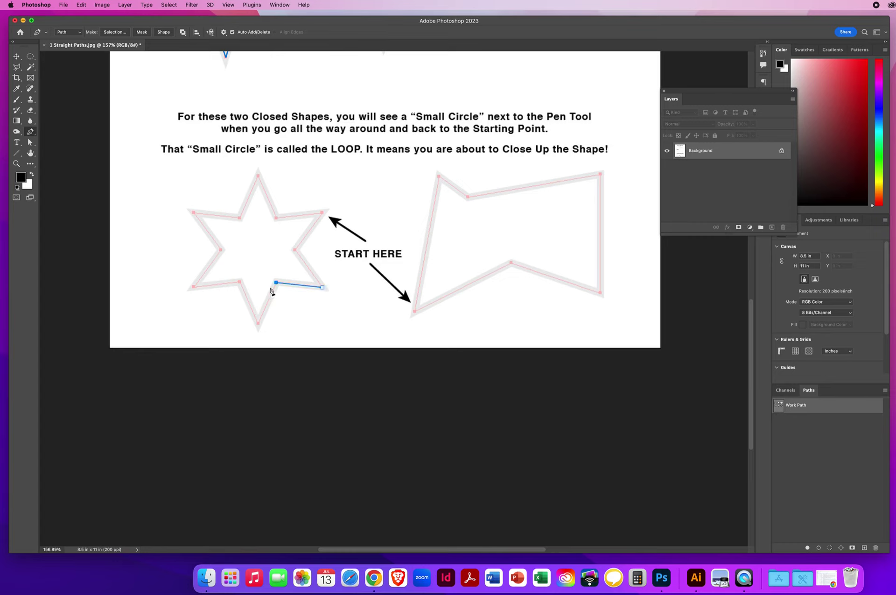
{"action": "left_click", "coordinate": [243, 324]}
{"action": "left_click", "coordinate": [230, 275]}
{"action": "left_click", "coordinate": [221, 250]}
{"action": "left_click", "coordinate": [200, 202]}
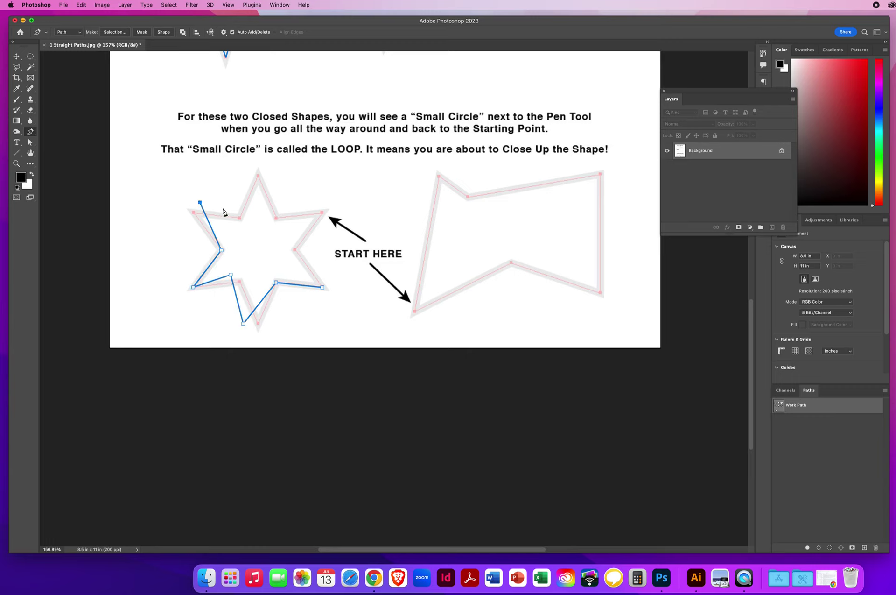
{"action": "left_click", "coordinate": [240, 218]}
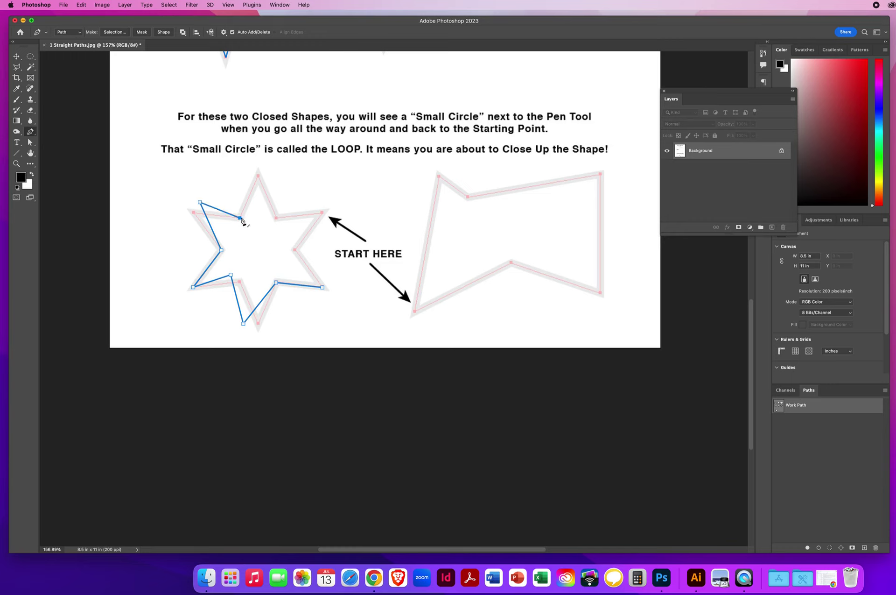
{"action": "left_click", "coordinate": [257, 176]}
{"action": "left_click", "coordinate": [276, 218]}
{"action": "left_click", "coordinate": [324, 199]}
{"action": "left_click", "coordinate": [295, 251]}
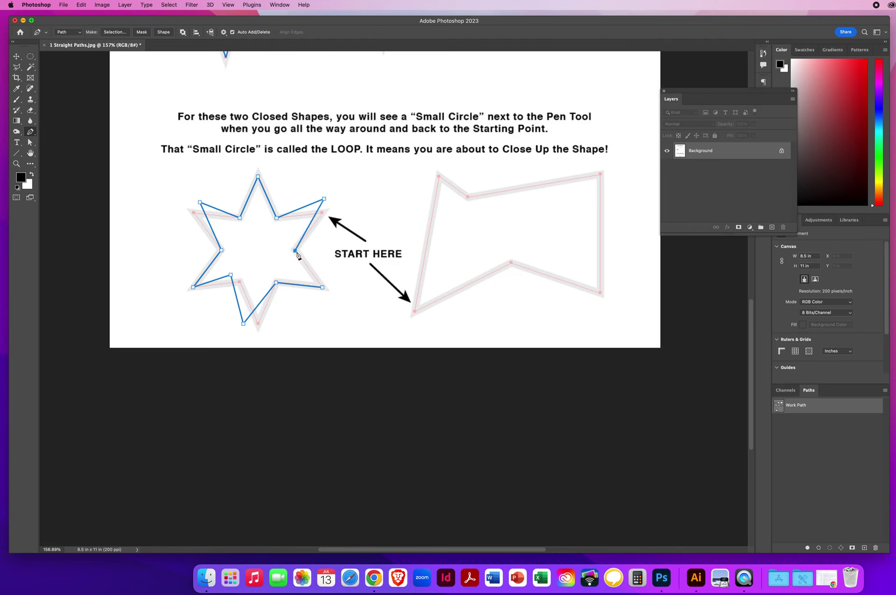
{"action": "left_click", "coordinate": [323, 288]}
Drag the star's upper-right, upper-left, lower-left inner and bottom points onto the guide
{"action": "left_click", "coordinate": [348, 182], "text": "super"}
{"action": "left_click_drag", "start_coordinate": [324, 201], "coordinate": [323, 216]}
{"action": "left_click", "coordinate": [199, 203]}
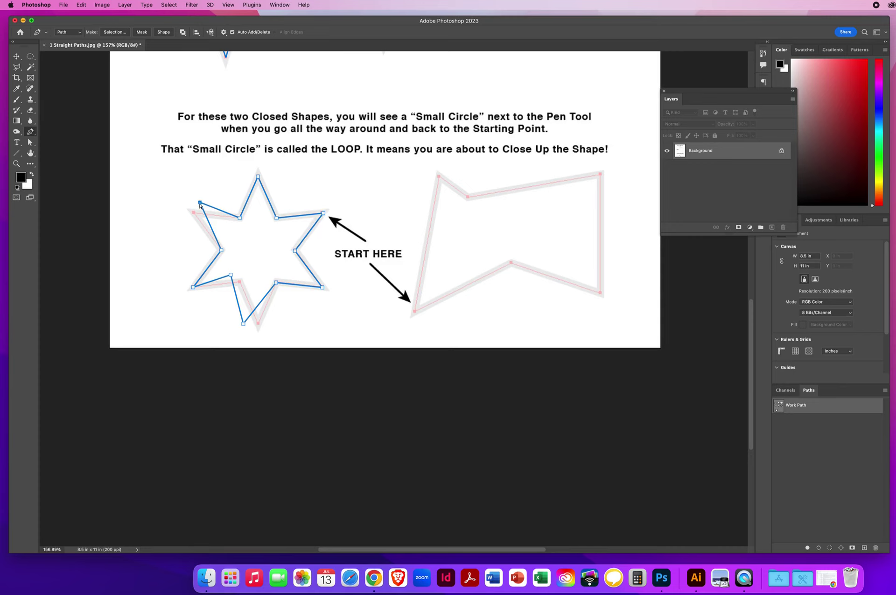
{"action": "left_click_drag", "start_coordinate": [199, 203], "coordinate": [195, 213]}
{"action": "left_click", "coordinate": [231, 275]}
{"action": "left_click_drag", "start_coordinate": [231, 275], "coordinate": [239, 282]}
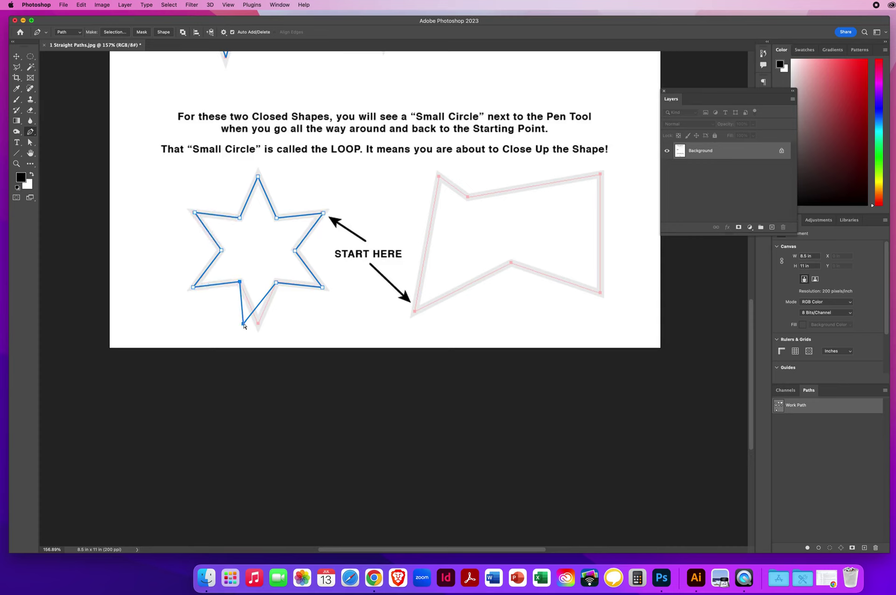
{"action": "left_click_drag", "start_coordinate": [244, 325], "coordinate": [259, 326]}
{"action": "left_click", "coordinate": [308, 190], "text": "super"}
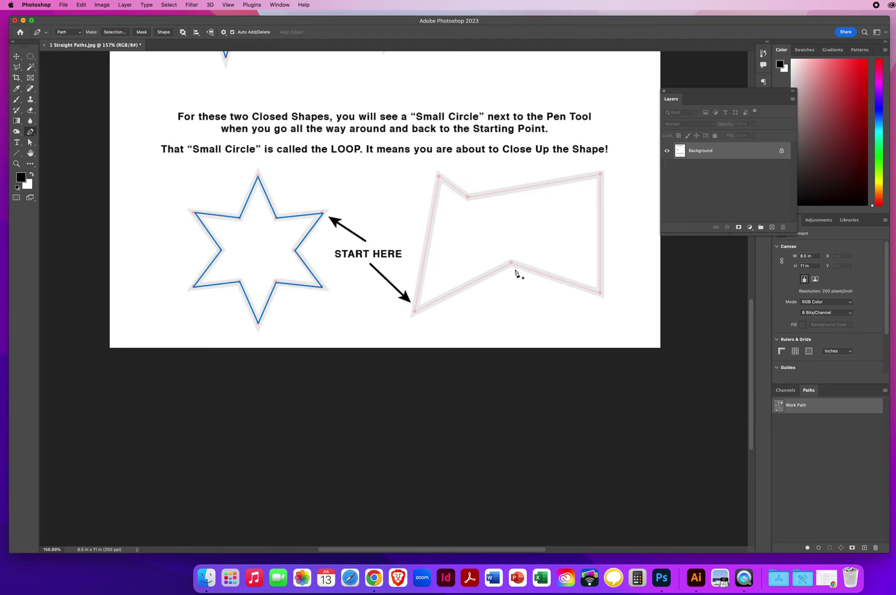
Trace the angular six-corner shape from its START HERE point and close it there
{"action": "left_click", "coordinate": [415, 311]}
{"action": "left_click", "coordinate": [439, 177]}
{"action": "left_click", "coordinate": [468, 197]}
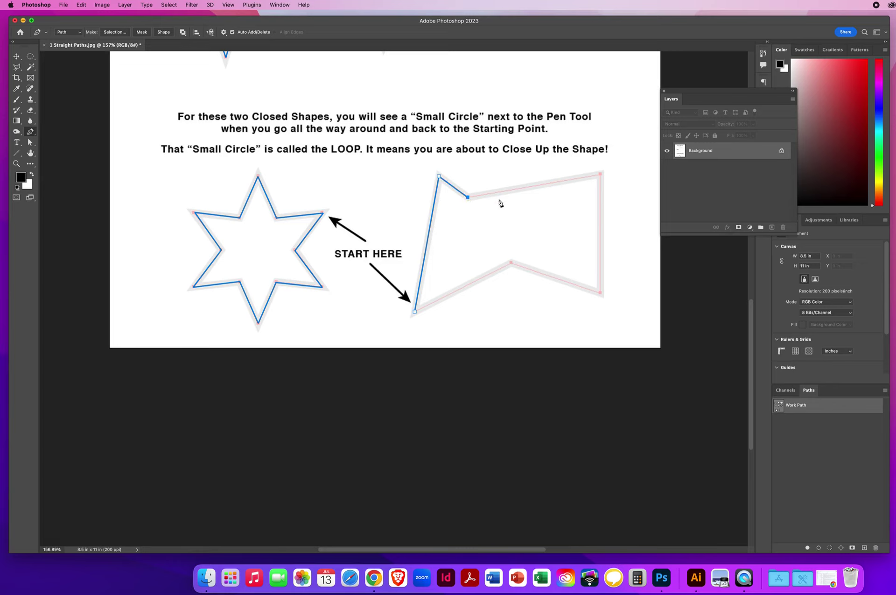
{"action": "left_click", "coordinate": [601, 174]}
{"action": "left_click", "coordinate": [601, 294]}
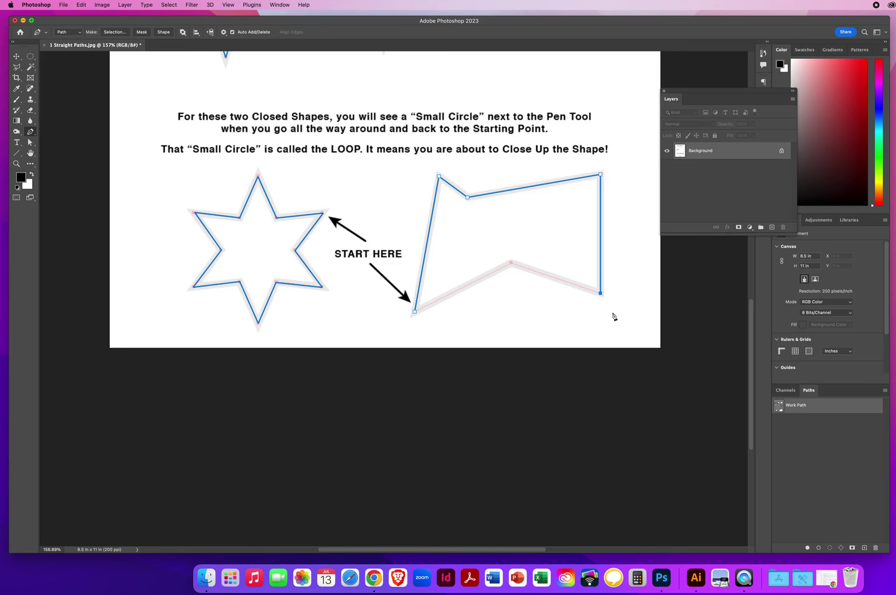
{"action": "left_click", "coordinate": [512, 263]}
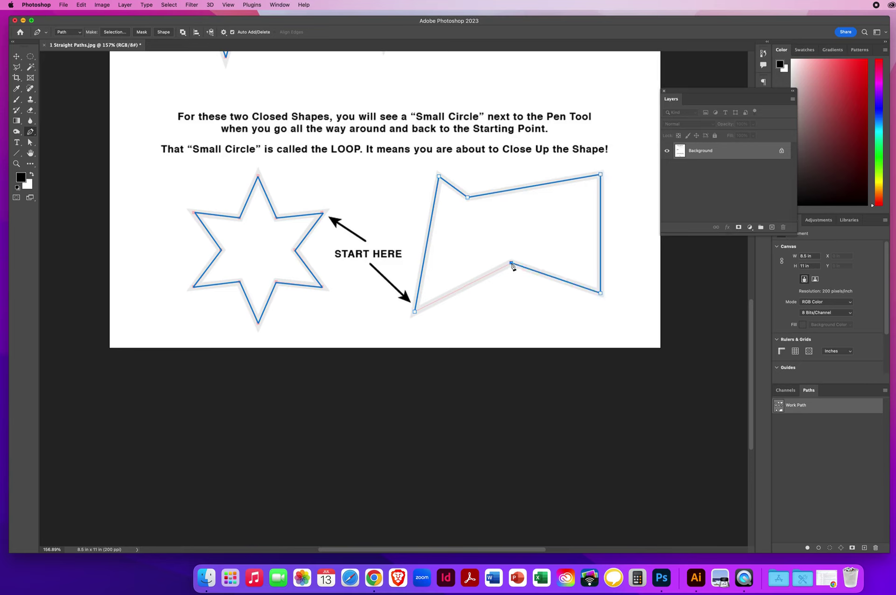
{"action": "left_click", "coordinate": [415, 311]}
{"action": "left_click_drag", "start_coordinate": [345, 92], "coordinate": [310, 316]}
Zoom out to about 111% so every traced path on the worksheet is visible
{"action": "key", "text": "z"}
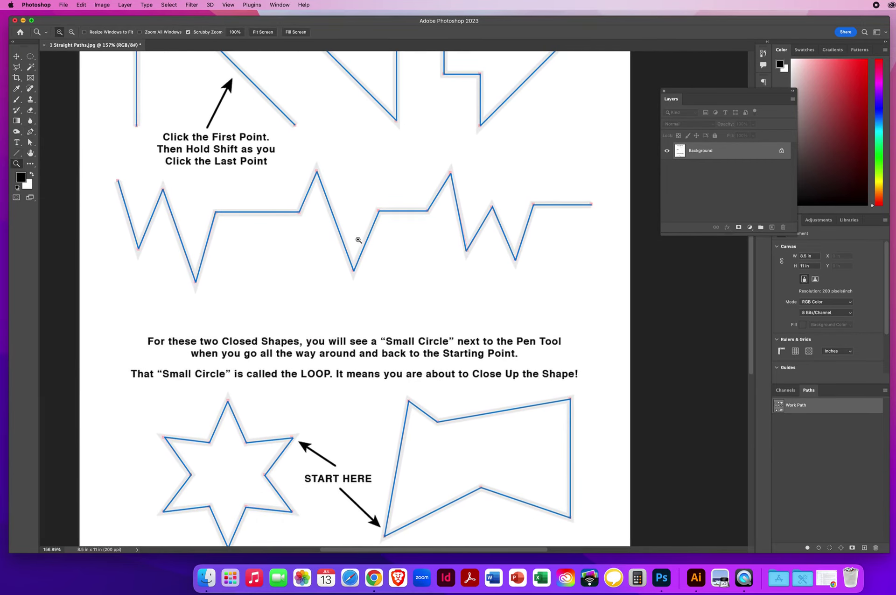
{"action": "left_click_drag", "start_coordinate": [358, 240], "coordinate": [344, 238]}
{"action": "left_click_drag", "start_coordinate": [423, 217], "coordinate": [412, 237]}
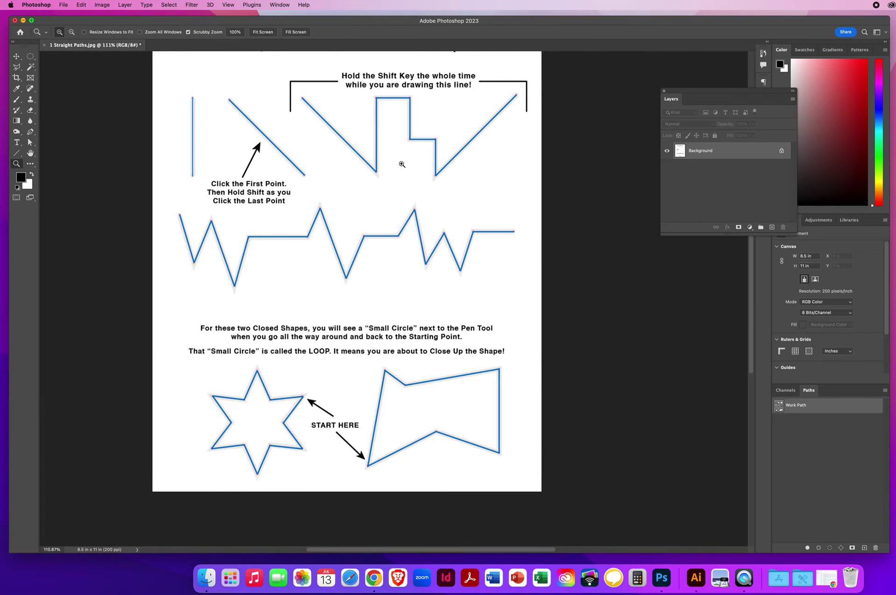
{"action": "left_click", "coordinate": [17, 56]}
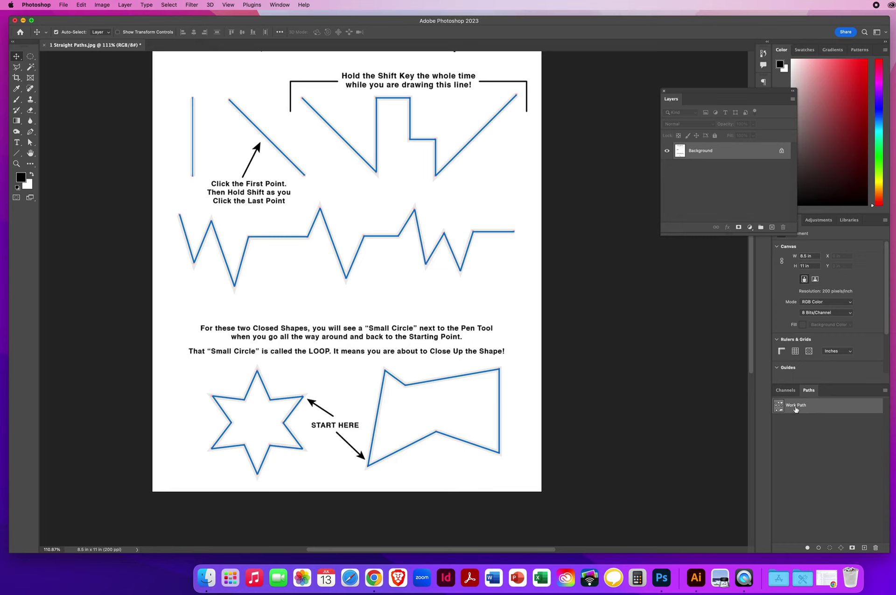
{"action": "double_click", "coordinate": [795, 405]}
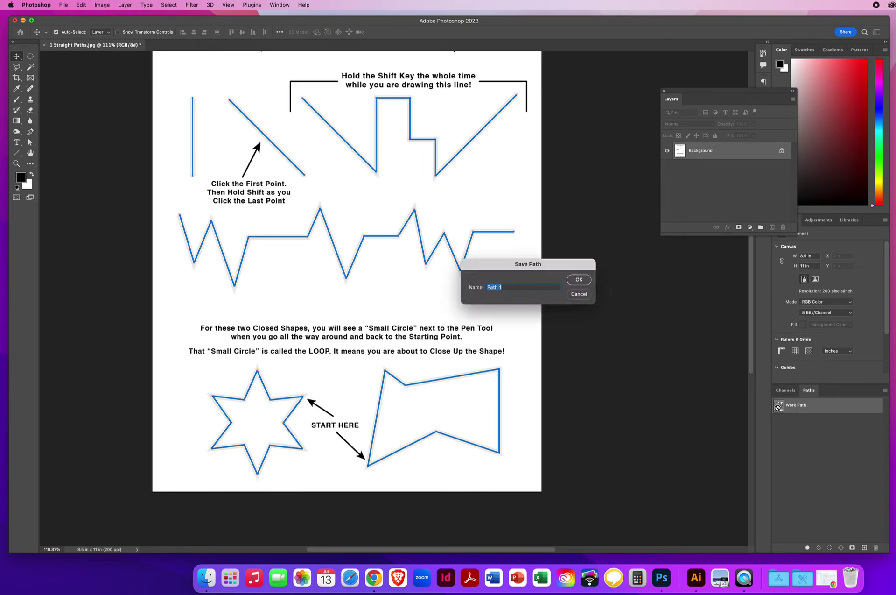
{"action": "type", "text": "STRAIGHT PATHS"}
{"action": "left_click", "coordinate": [579, 280]}
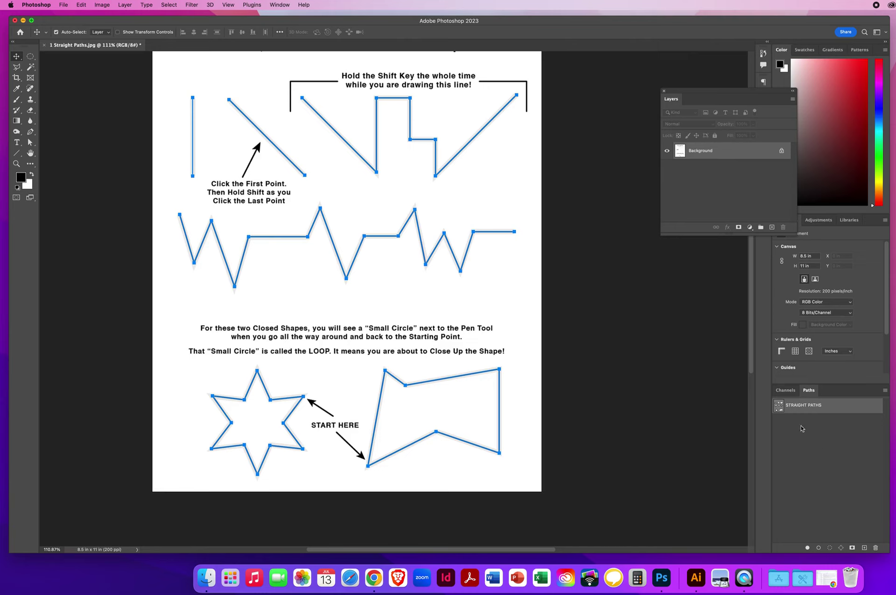
{"action": "left_click", "coordinate": [802, 443]}
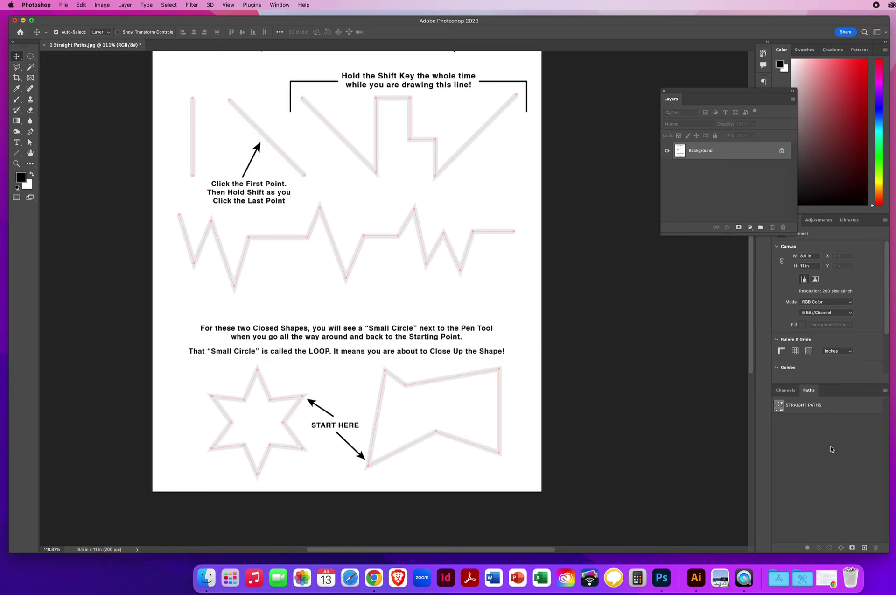
{"action": "left_click", "coordinate": [796, 408]}
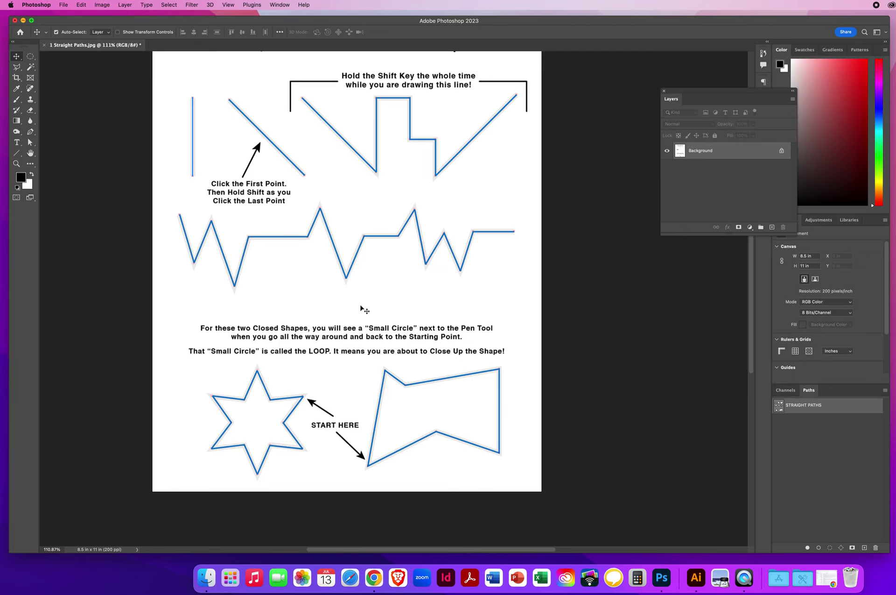
Set up the Brush tool with a soft tip of about 89 px at 0% hardness
{"action": "left_click", "coordinate": [17, 100]}
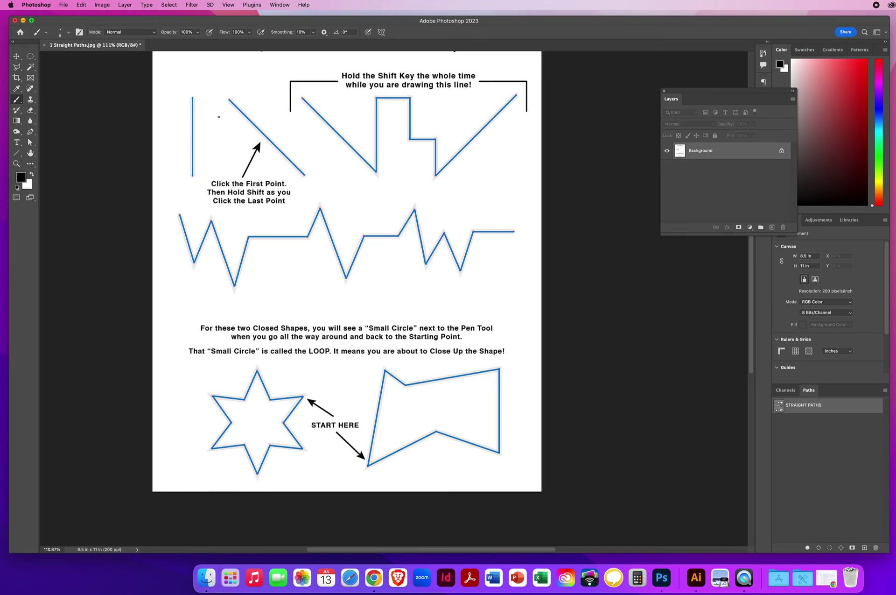
{"action": "left_click_drag", "start_coordinate": [210, 108], "coordinate": [218, 109]}
{"action": "mouse_move", "coordinate": [212, 108]}
{"action": "left_mouse_down"}
{"action": "mouse_move", "coordinate": [226, 107]}
{"action": "mouse_move", "coordinate": [215, 109]}
{"action": "mouse_move", "coordinate": [210, 51]}
{"action": "left_mouse_up"}
{"action": "mouse_move", "coordinate": [212, 163]}
{"action": "left_mouse_down"}
{"action": "mouse_move", "coordinate": [208, 42]}
{"action": "mouse_move", "coordinate": [211, 79]}
{"action": "left_mouse_up"}
{"action": "mouse_move", "coordinate": [215, 125]}
{"action": "left_mouse_down"}
{"action": "mouse_move", "coordinate": [213, 95]}
{"action": "mouse_move", "coordinate": [251, 112]}
{"action": "mouse_move", "coordinate": [190, 83]}
{"action": "left_mouse_up"}
{"action": "mouse_move", "coordinate": [209, 101]}
{"action": "left_mouse_down"}
{"action": "mouse_move", "coordinate": [203, 64]}
{"action": "mouse_move", "coordinate": [208, 116]}
{"action": "left_mouse_up"}
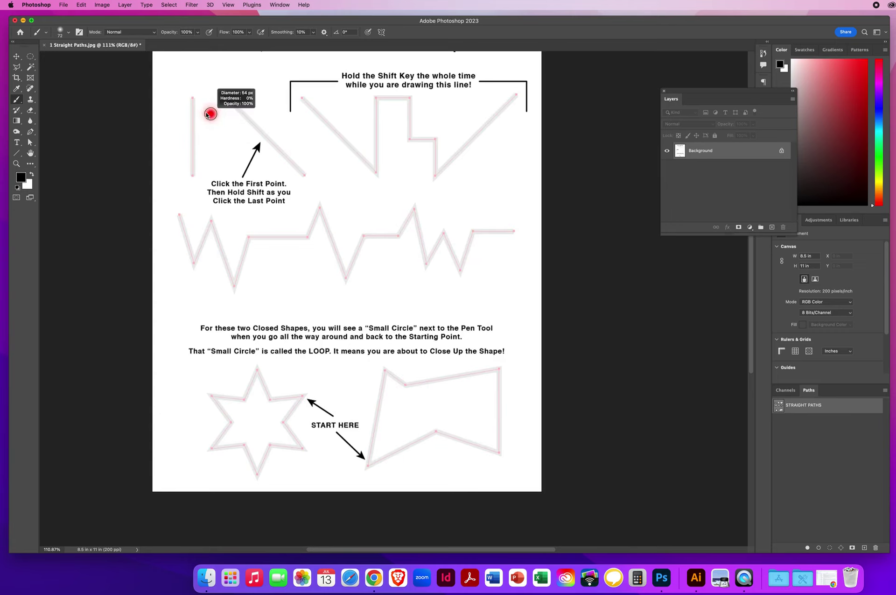
{"action": "left_click_drag", "start_coordinate": [206, 114], "coordinate": [206, 110]}
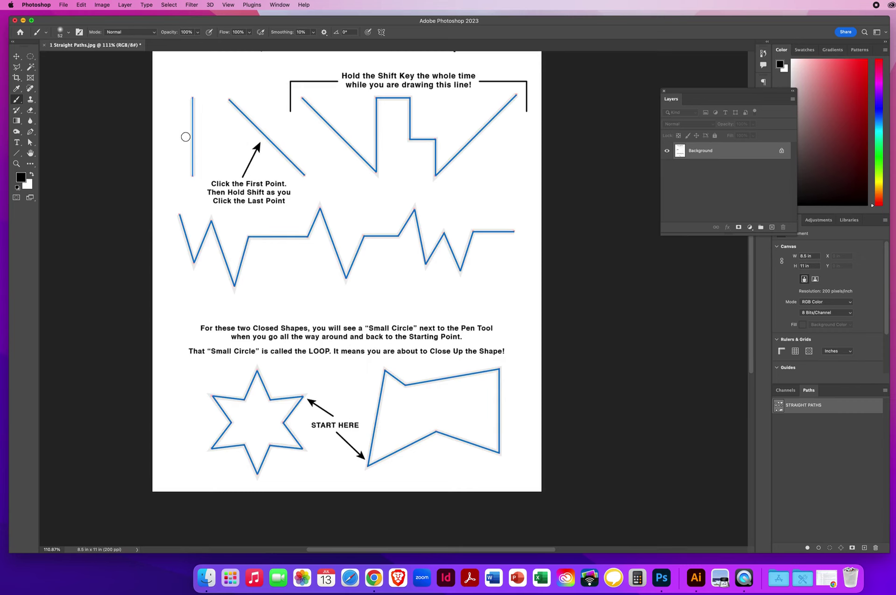
Set the foreground colour to a bright, saturated red
{"action": "left_click", "coordinate": [21, 178]}
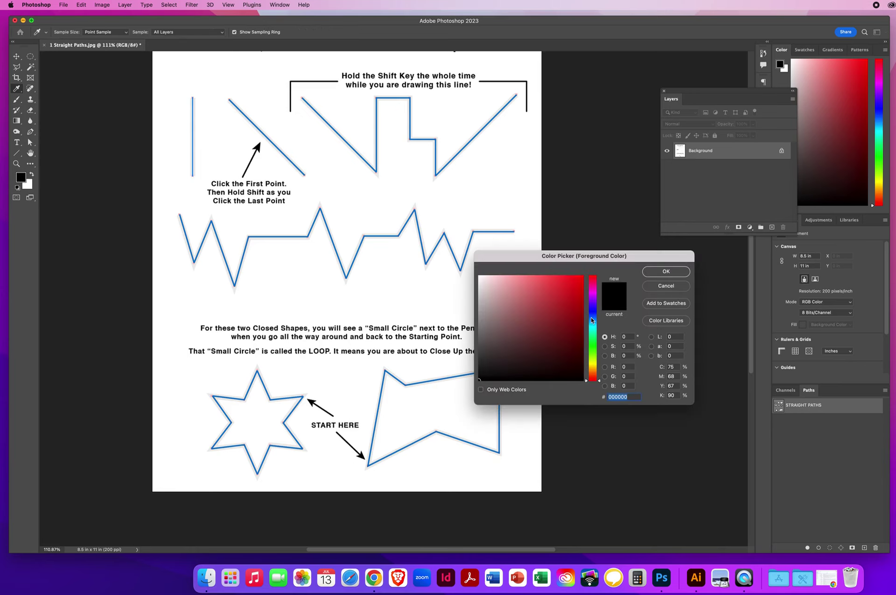
{"action": "left_click_drag", "start_coordinate": [592, 320], "coordinate": [594, 280]}
{"action": "left_click", "coordinate": [583, 278]}
{"action": "left_click", "coordinate": [666, 271]}
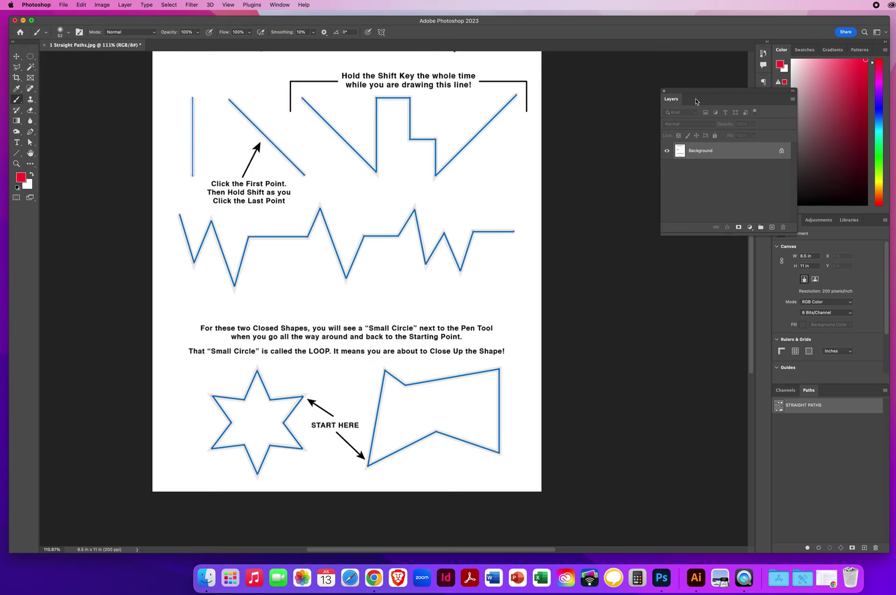
Float the Paths panel as a taller window, reselect STRAIGHT PATHS and show its panel menu
{"action": "left_click_drag", "start_coordinate": [694, 91], "coordinate": [599, 82]}
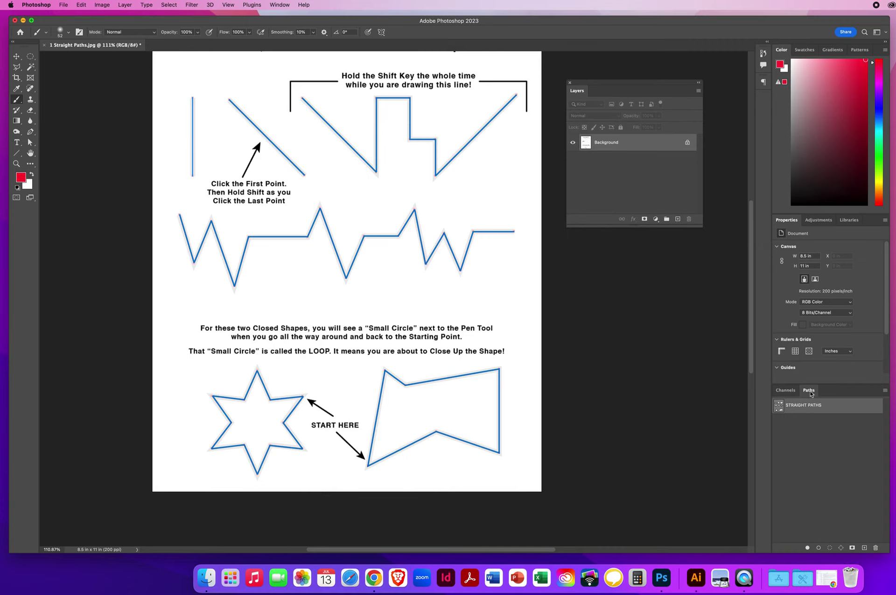
{"action": "left_click_drag", "start_coordinate": [811, 394], "coordinate": [577, 265]}
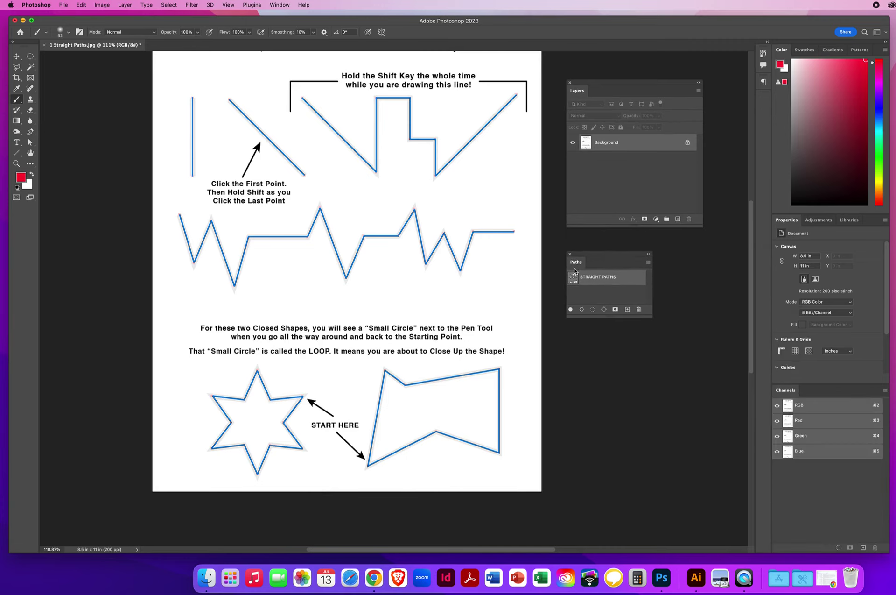
{"action": "left_click_drag", "start_coordinate": [611, 316], "coordinate": [612, 400]}
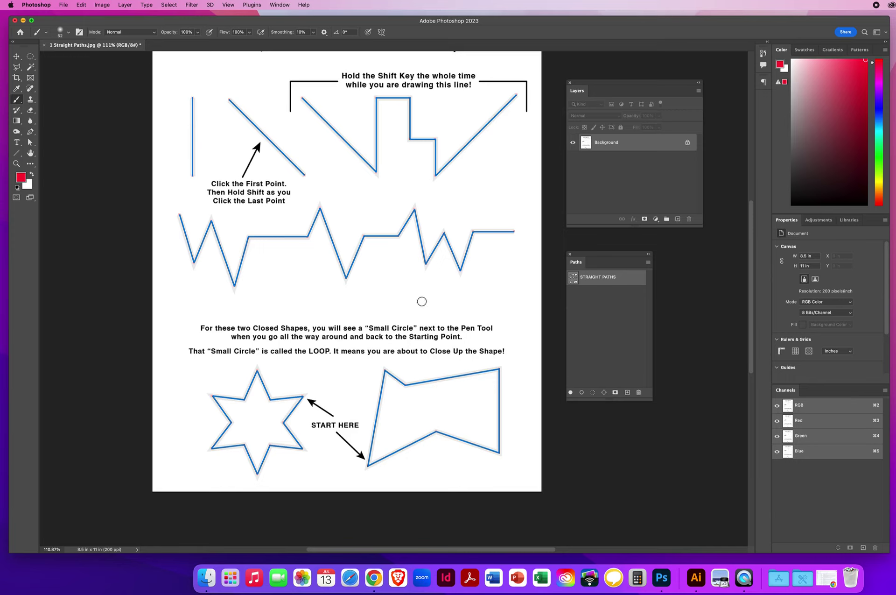
{"action": "left_click", "coordinate": [605, 333]}
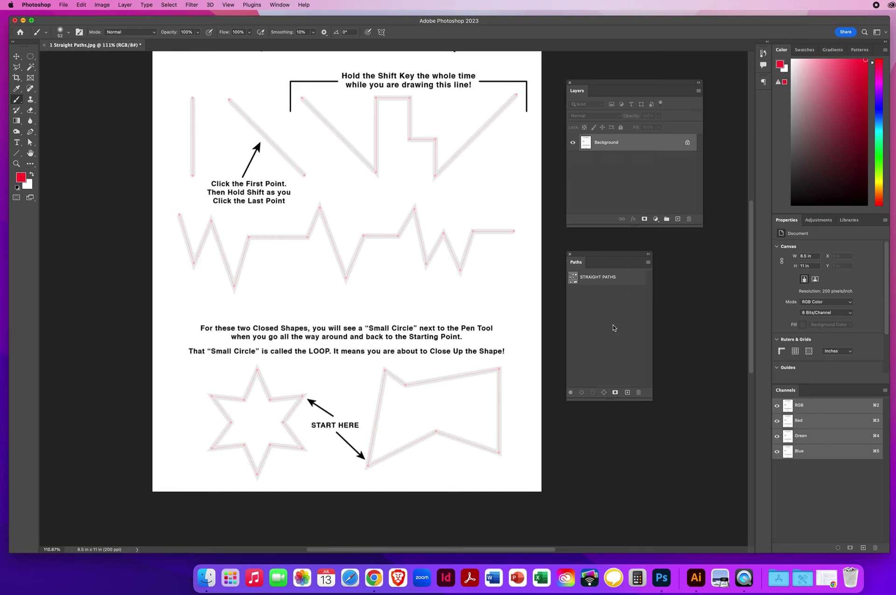
{"action": "left_click", "coordinate": [592, 280]}
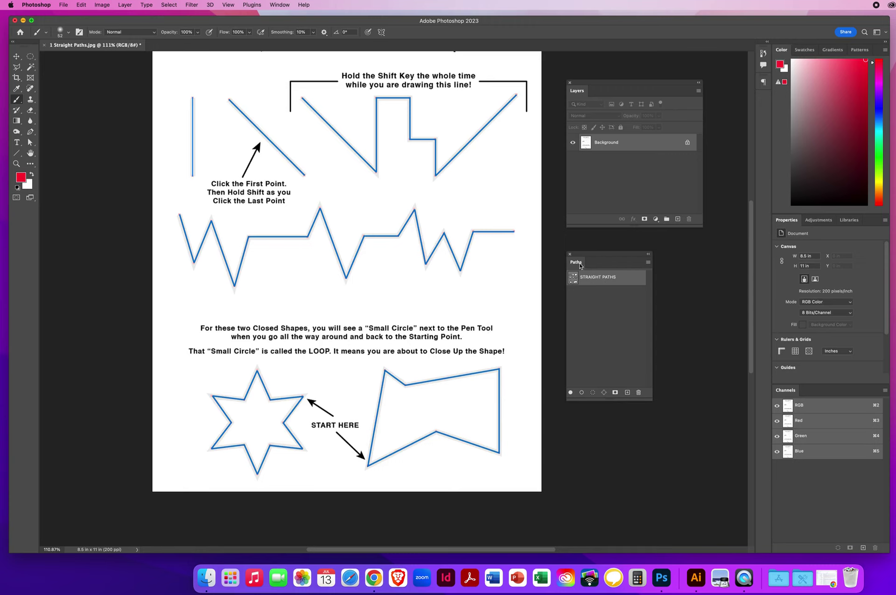
{"action": "left_click", "coordinate": [648, 264]}
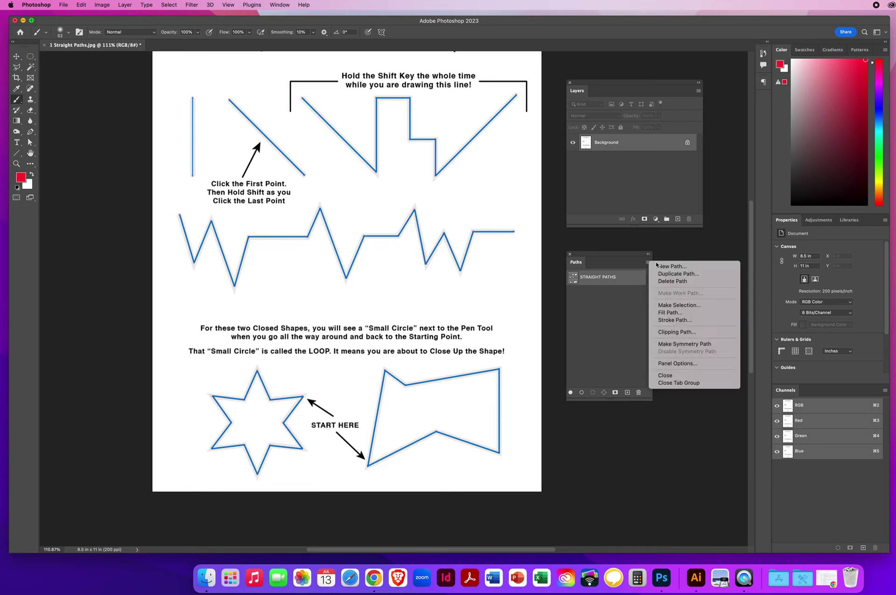
Stroke the STRAIGHT PATHS path with the red Brush, then deselect it to reveal the strokes
{"action": "left_click", "coordinate": [674, 320]}
{"action": "left_click_drag", "start_coordinate": [599, 99], "coordinate": [624, 316]}
{"action": "left_click", "coordinate": [646, 329]}
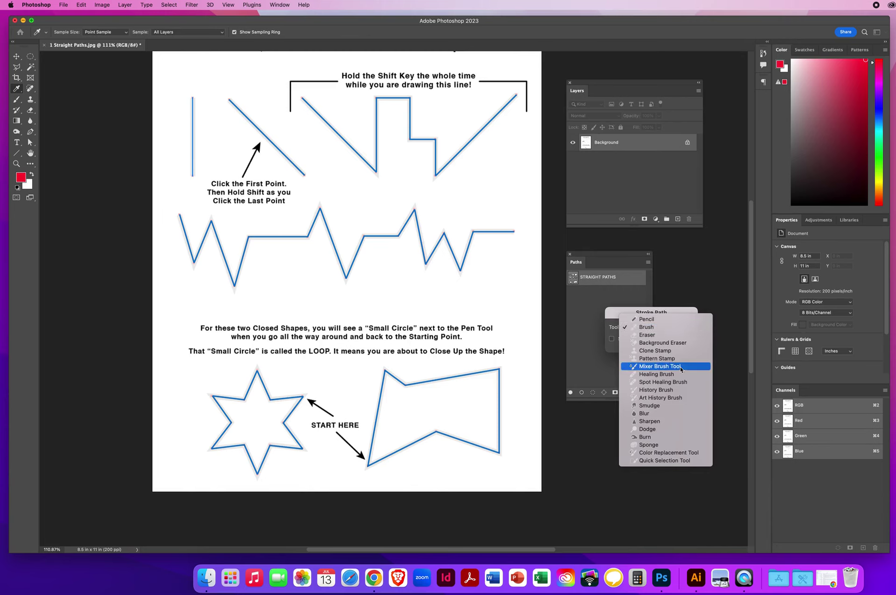
{"action": "left_click", "coordinate": [646, 328]}
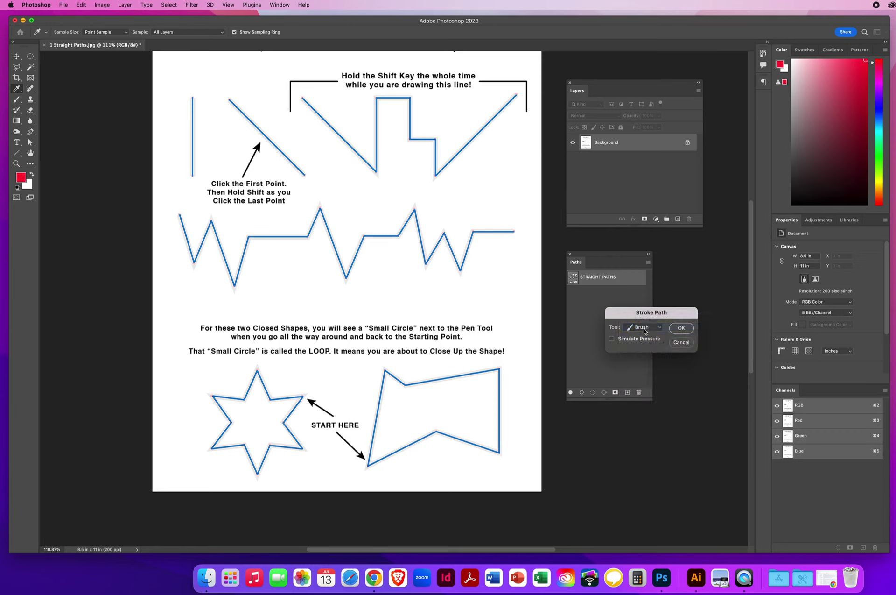
{"action": "left_click_drag", "start_coordinate": [625, 315], "coordinate": [615, 305]}
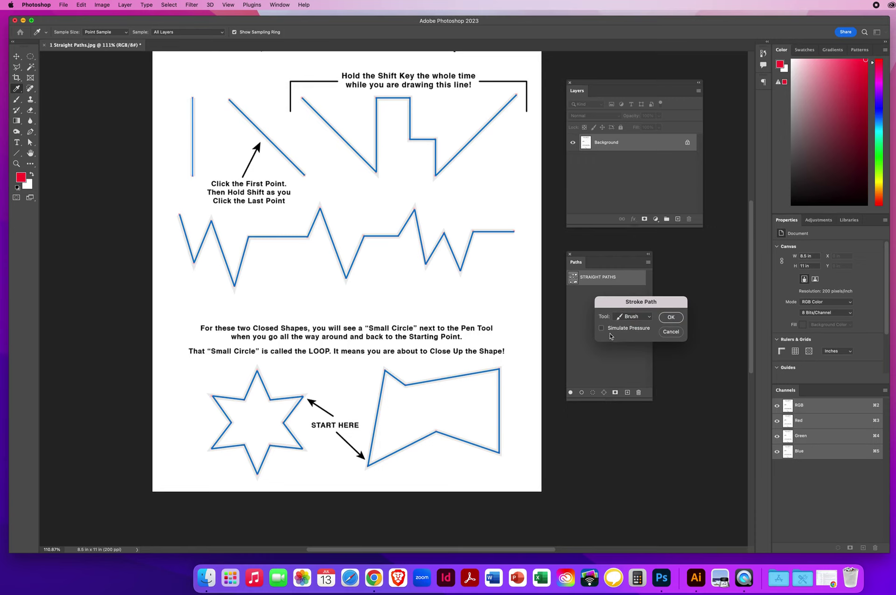
{"action": "left_click", "coordinate": [671, 319]}
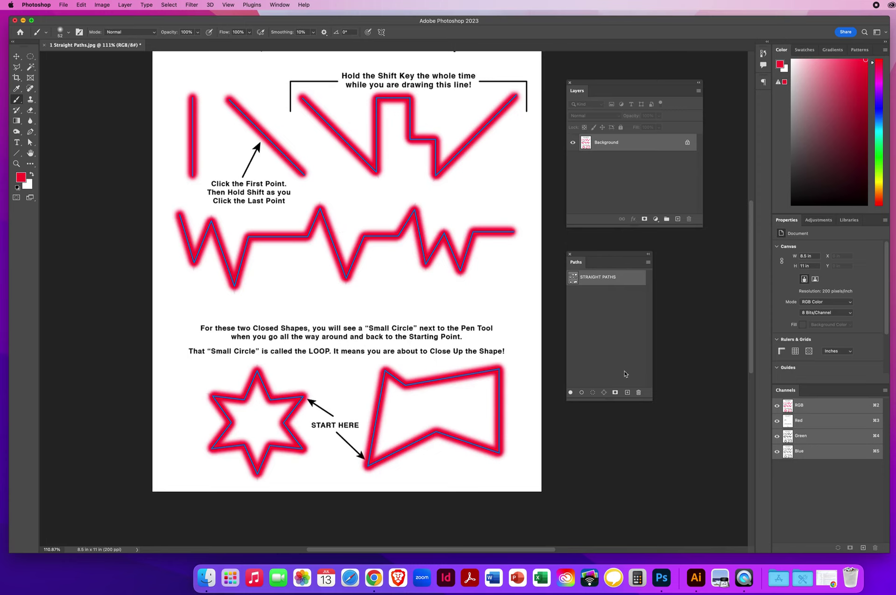
{"action": "left_click", "coordinate": [606, 316]}
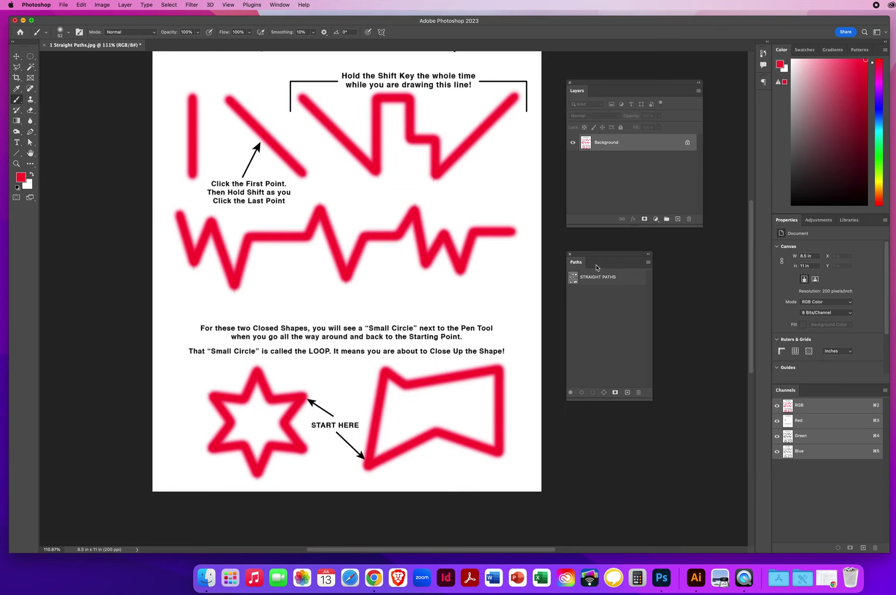
{"action": "left_click_drag", "start_coordinate": [587, 256], "coordinate": [595, 254]}
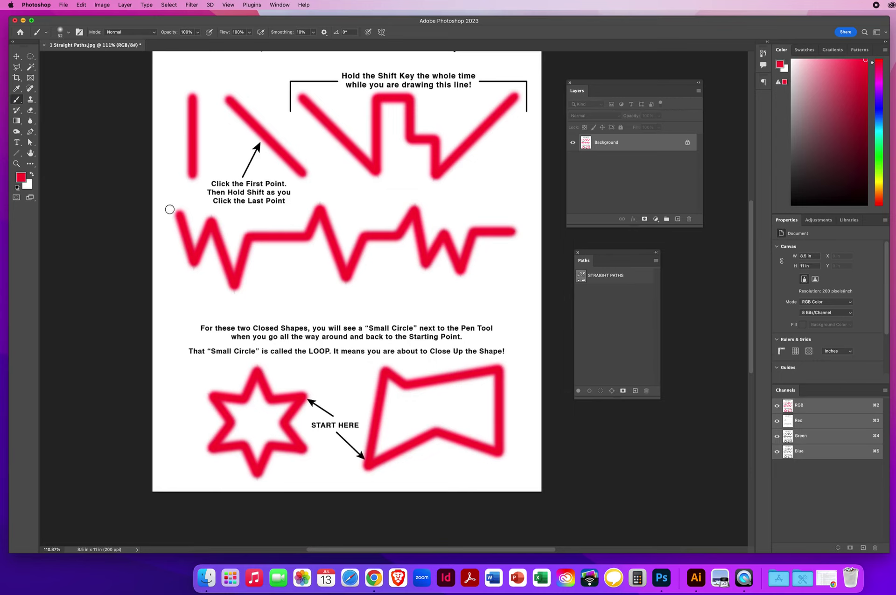
{"action": "left_click", "coordinate": [63, 5]}
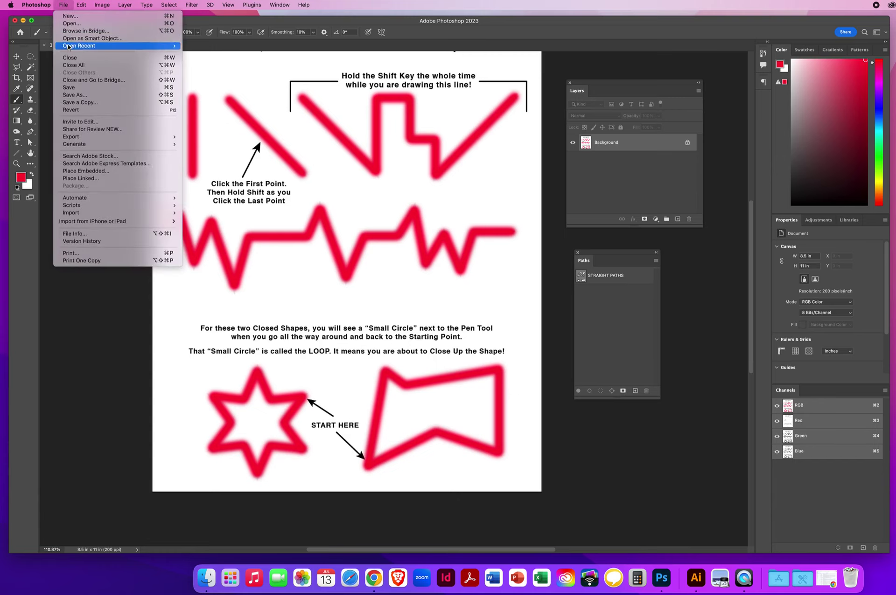
Save a Quality 8 JPEG copy to the Desktop, named with the student's name plus StraightPaths
{"action": "left_click", "coordinate": [69, 103]}
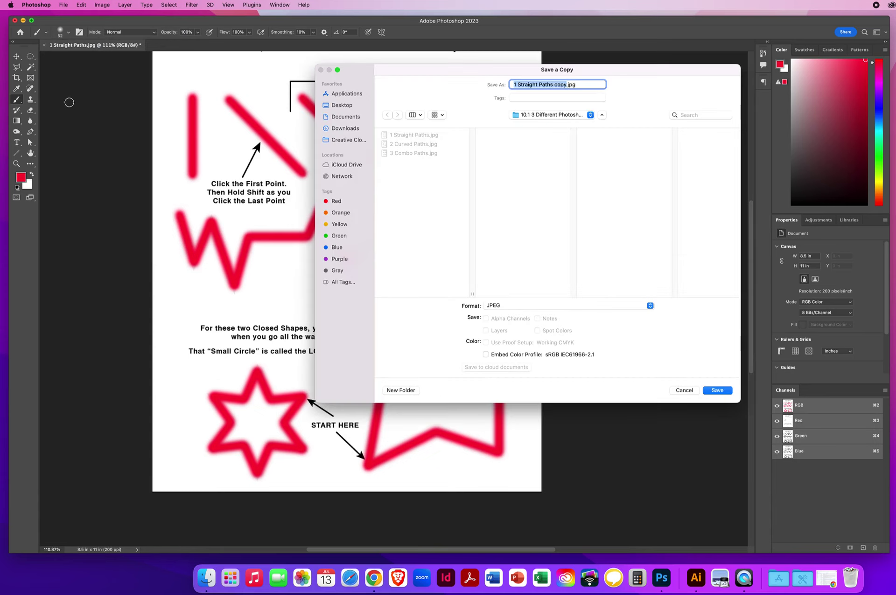
{"action": "type", "text": "NielsenChrisStraightPaths"}
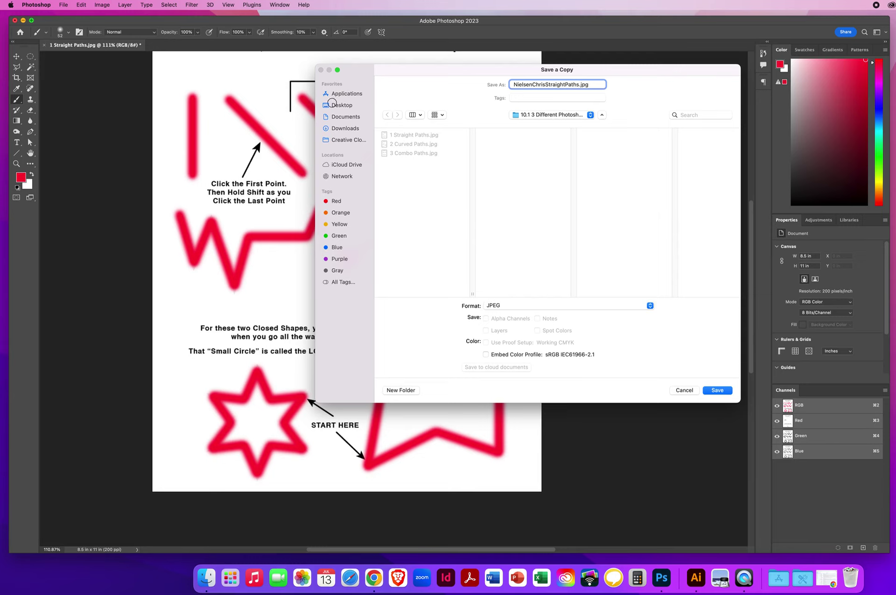
{"action": "left_click", "coordinate": [335, 105]}
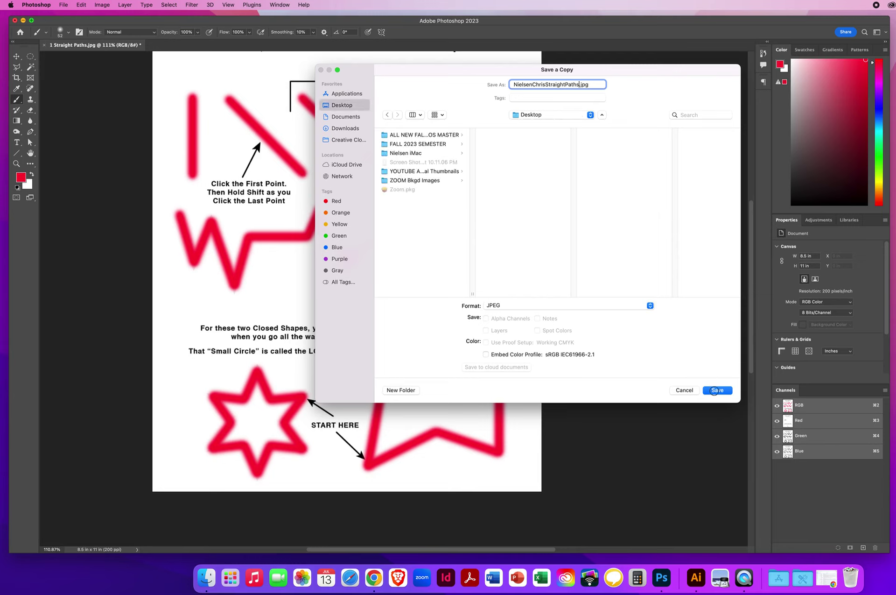
{"action": "left_click", "coordinate": [715, 391]}
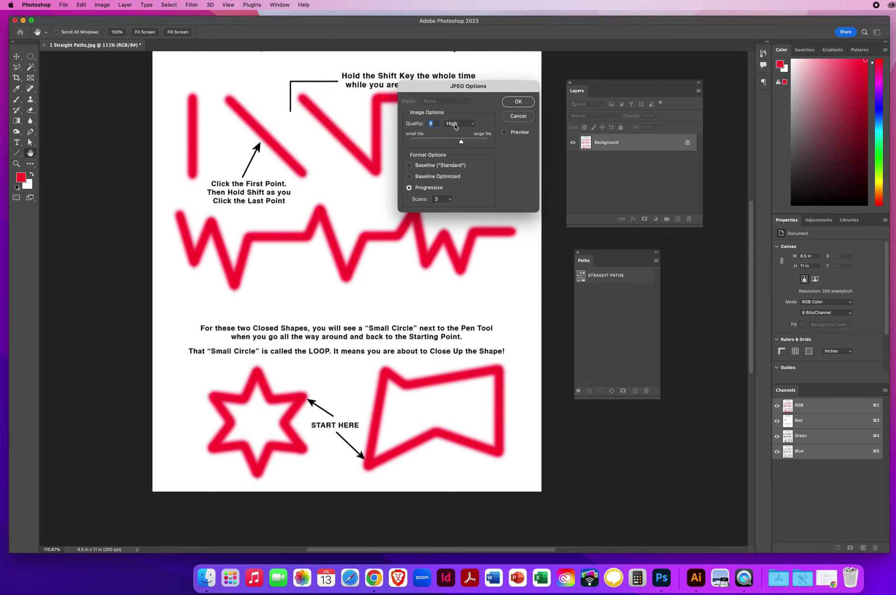
{"action": "left_click", "coordinate": [519, 101]}
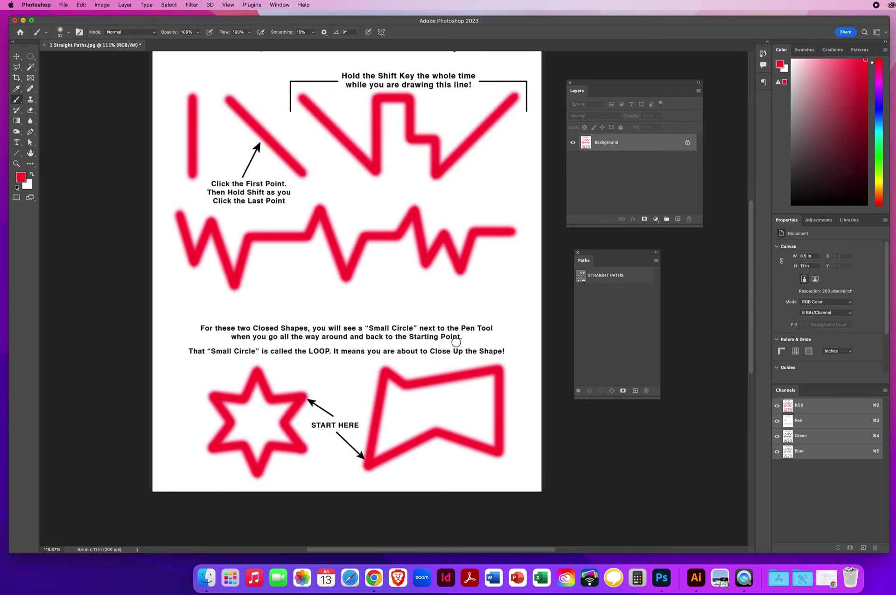